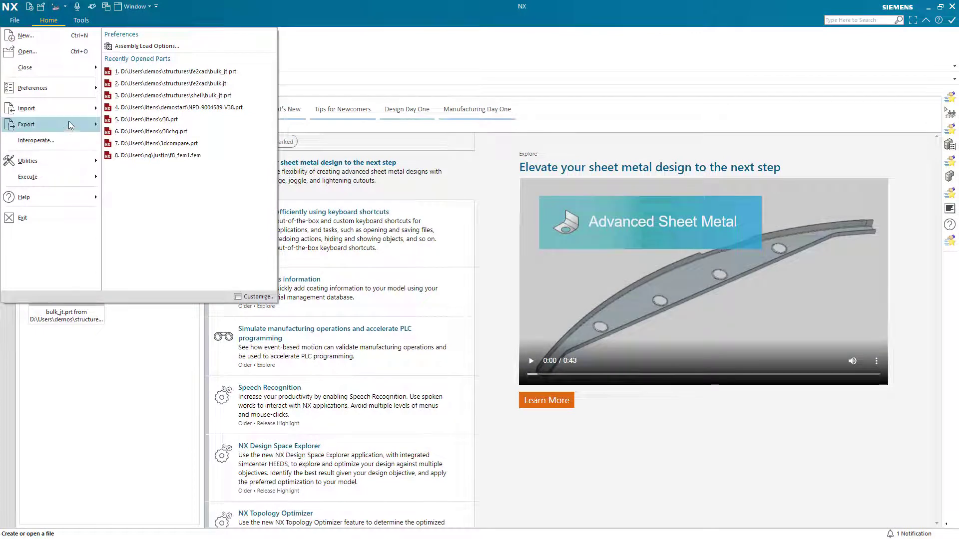
Start a simulation import for the Simcenter Nastran solver with input file units of (lbf)(in)(lbf-s^2/in)
click(80, 108)
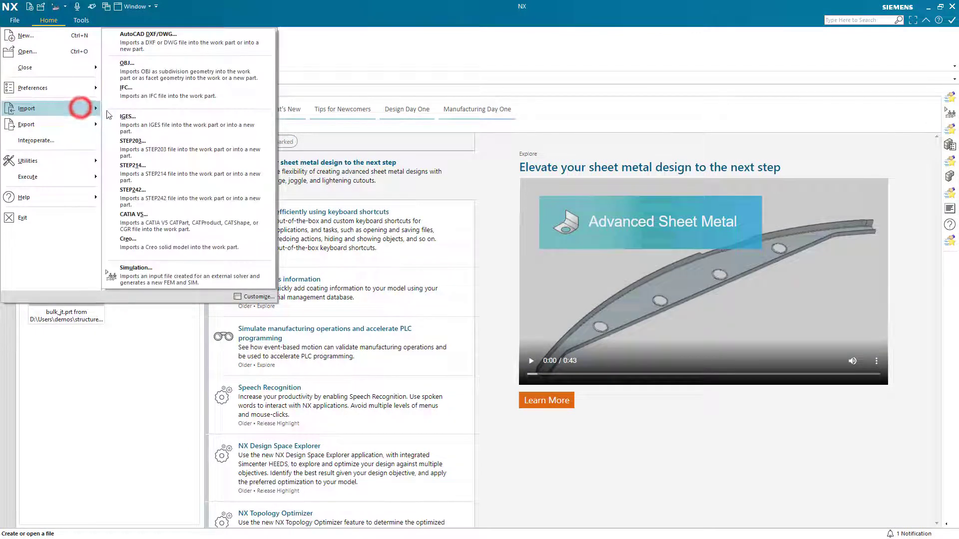
click(180, 272)
click(263, 72)
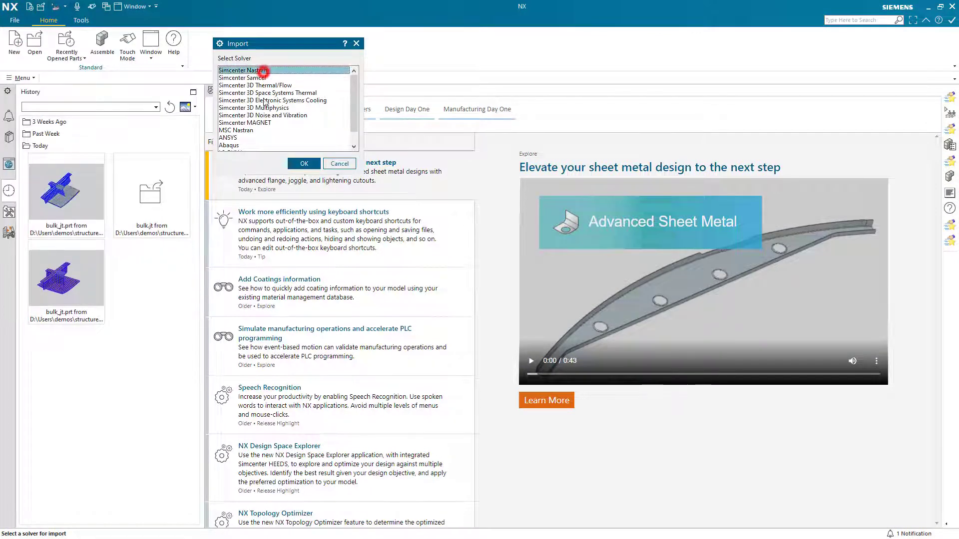
click(290, 163)
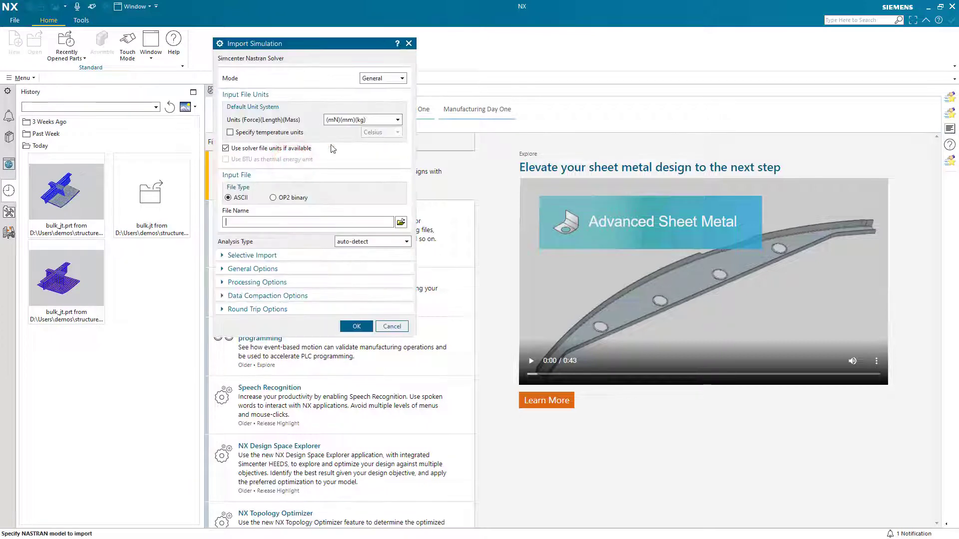
click(352, 120)
click(350, 182)
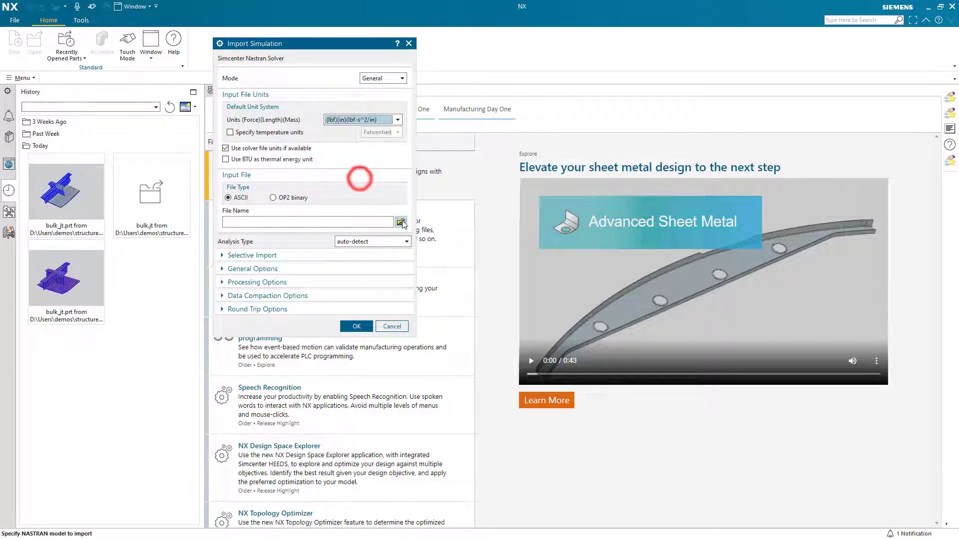
Import bulk2.dat from the fe2cad folder, creating bulk2_f.fem and bulk2_s.sim, and dismiss the import information report
click(401, 221)
click(425, 189)
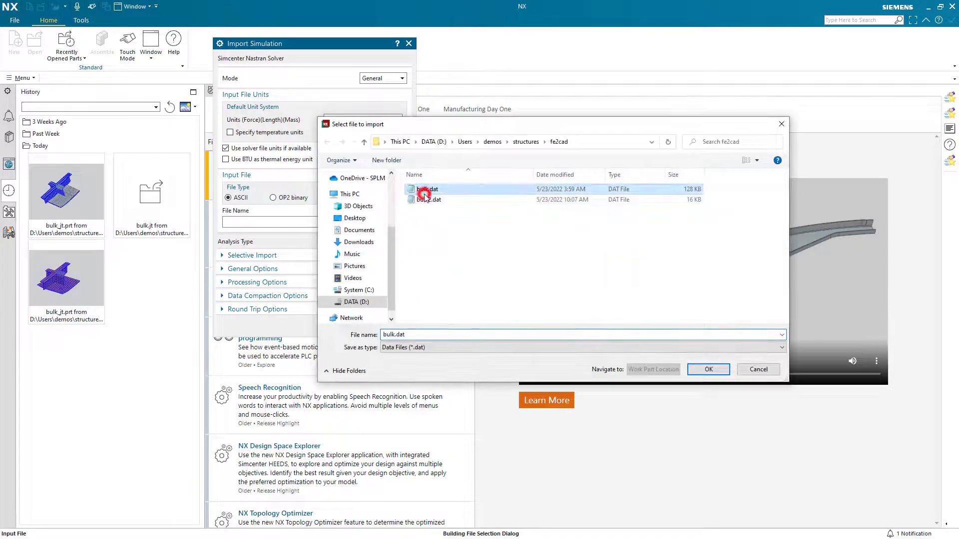
click(428, 200)
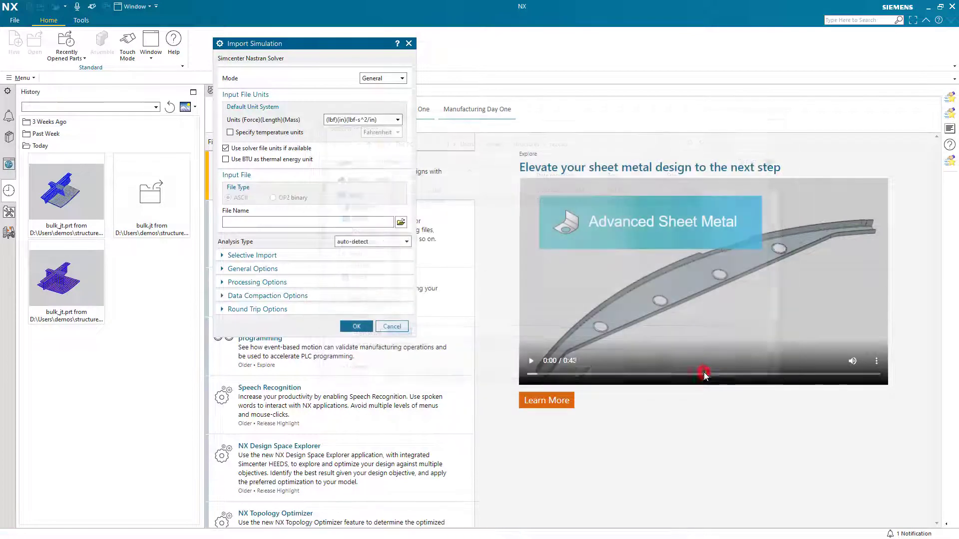
click(707, 370)
click(362, 327)
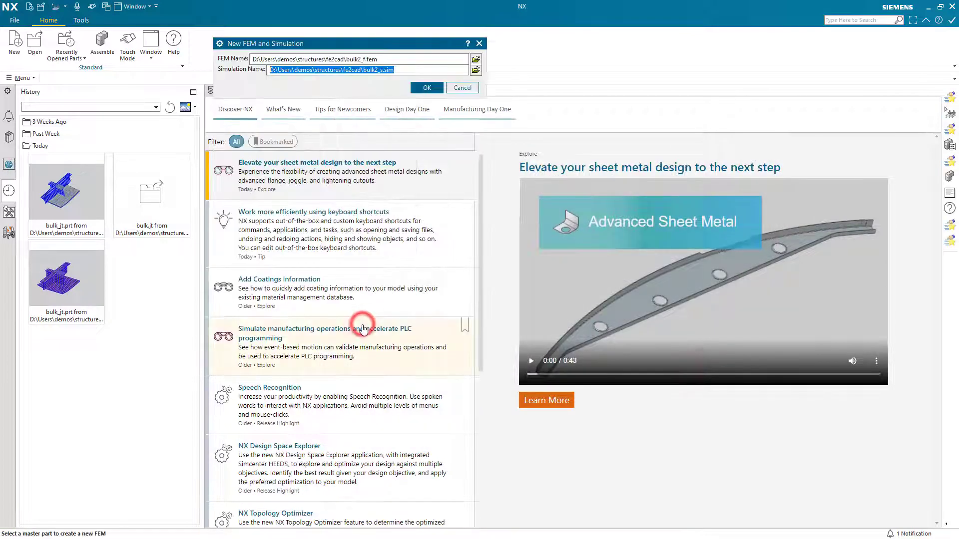
click(426, 89)
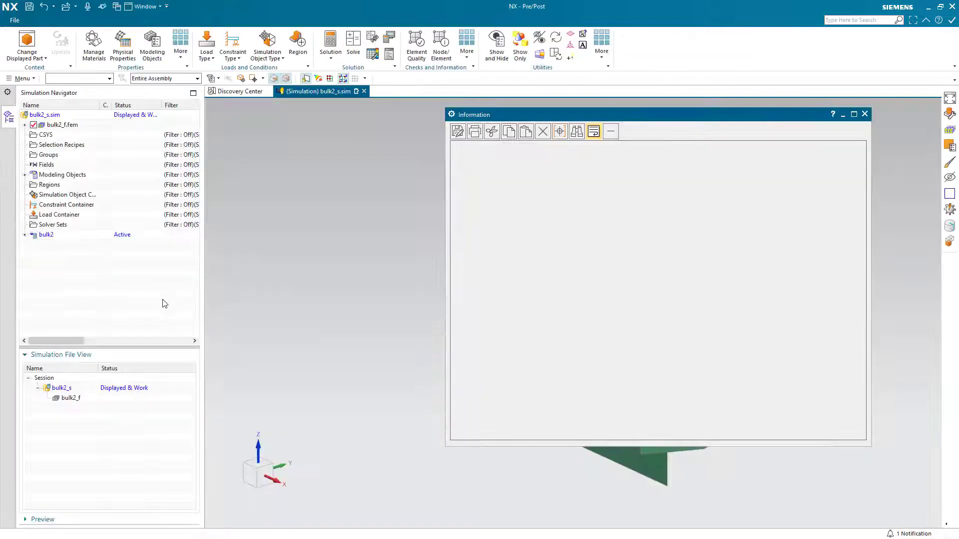
click(865, 114)
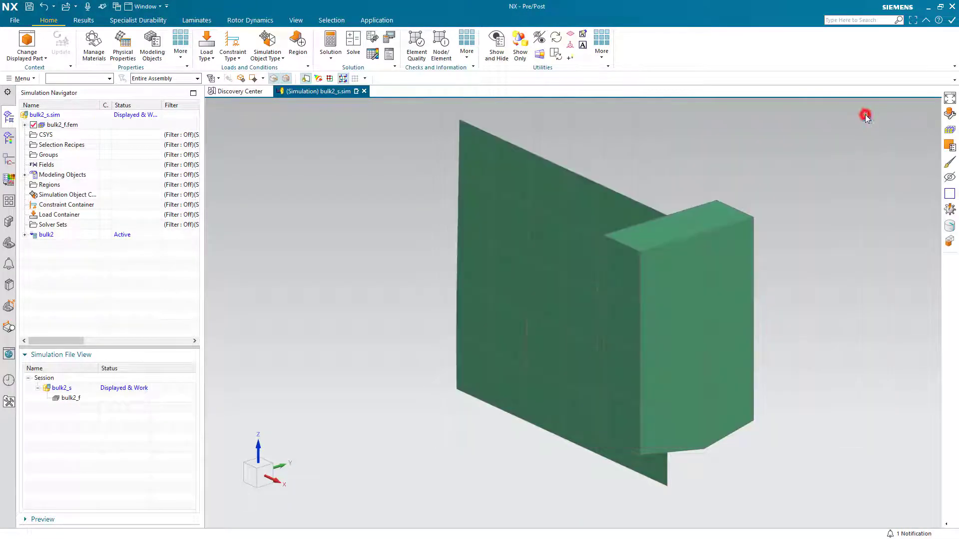
Make the bulk2_f FEM the displayed and work part and fit its mesh in view
double_click(75, 397)
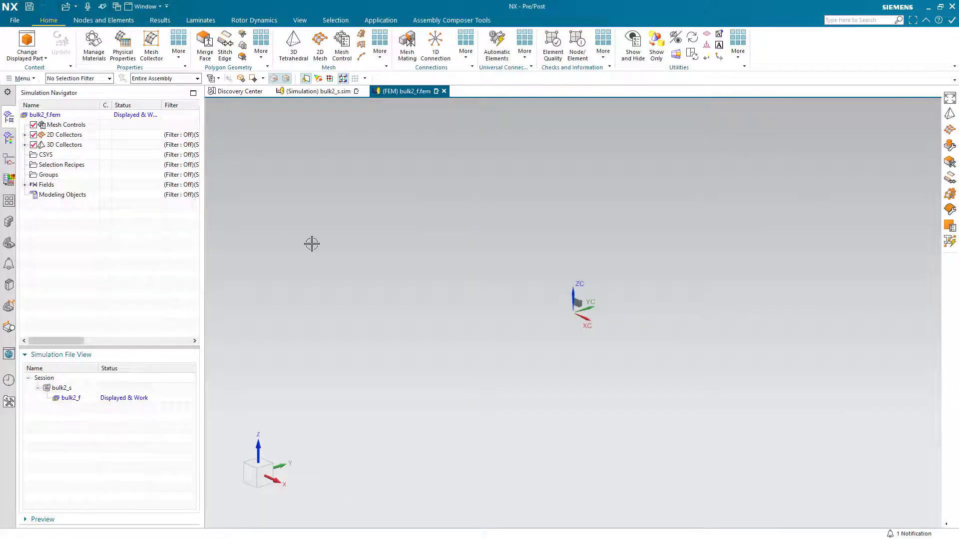
right_click(312, 244)
click(314, 252)
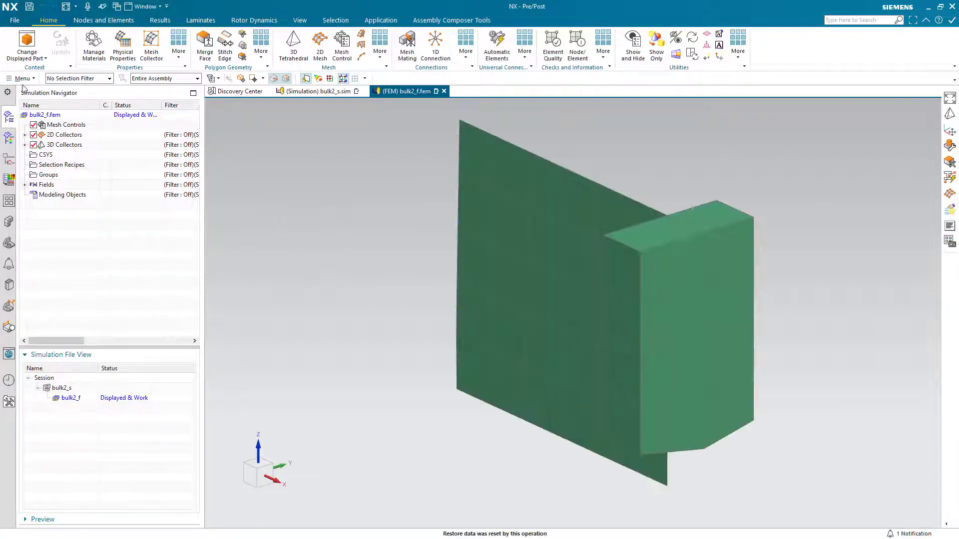
Set the model display's color basis to Physical Property Table for the FEM meshes
click(21, 78)
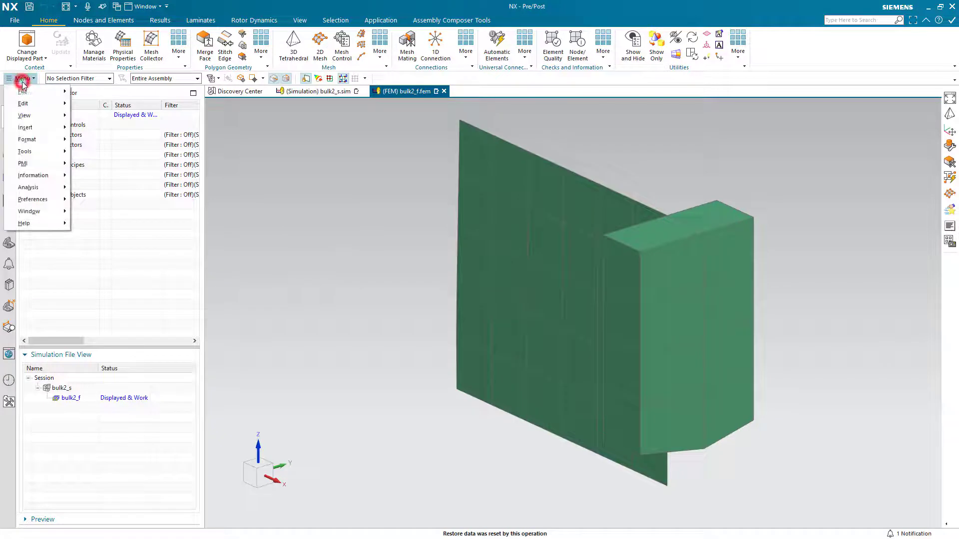
click(43, 197)
click(83, 187)
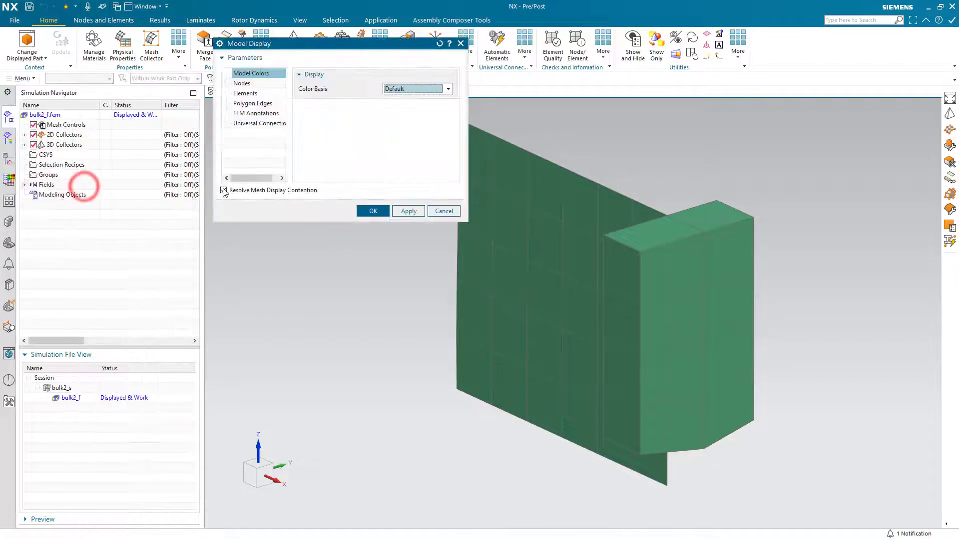
click(407, 90)
click(407, 105)
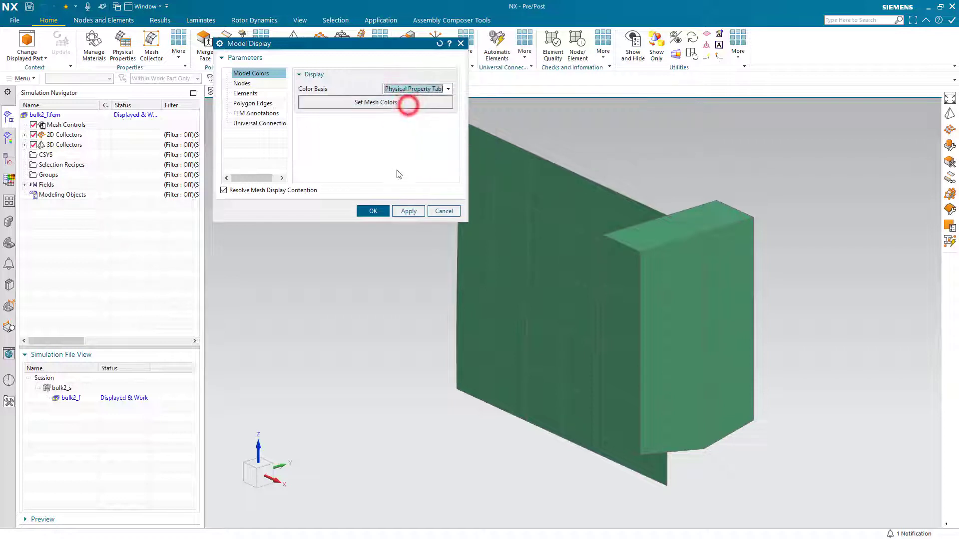
click(370, 211)
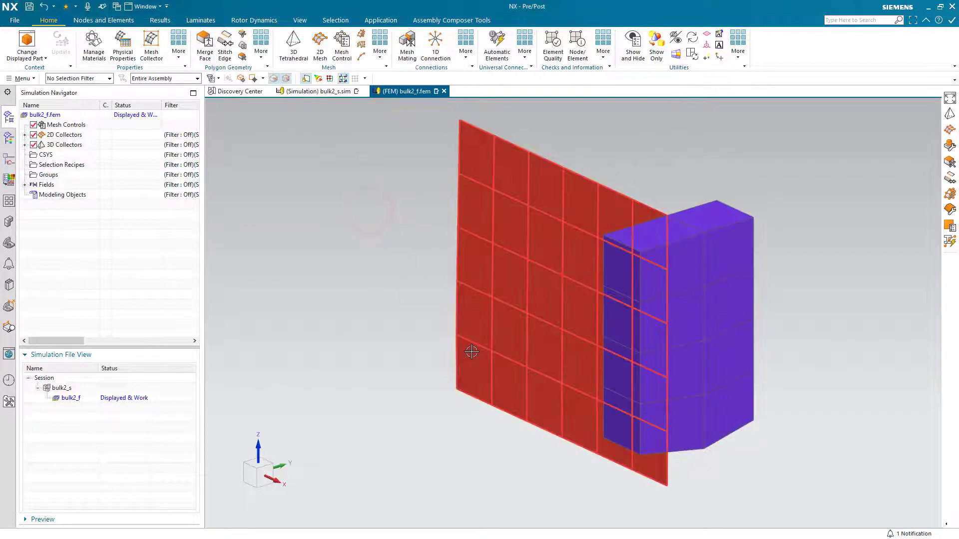
Expand the 2D and 3D collectors down to their meshes and examine the plate and solid meshes
middle_drag(471, 352, 511, 325)
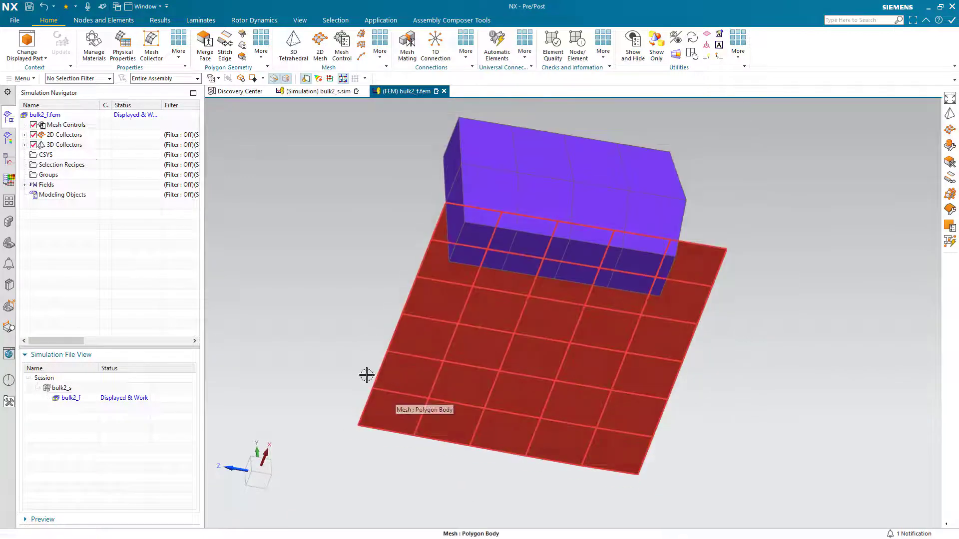
click(24, 135)
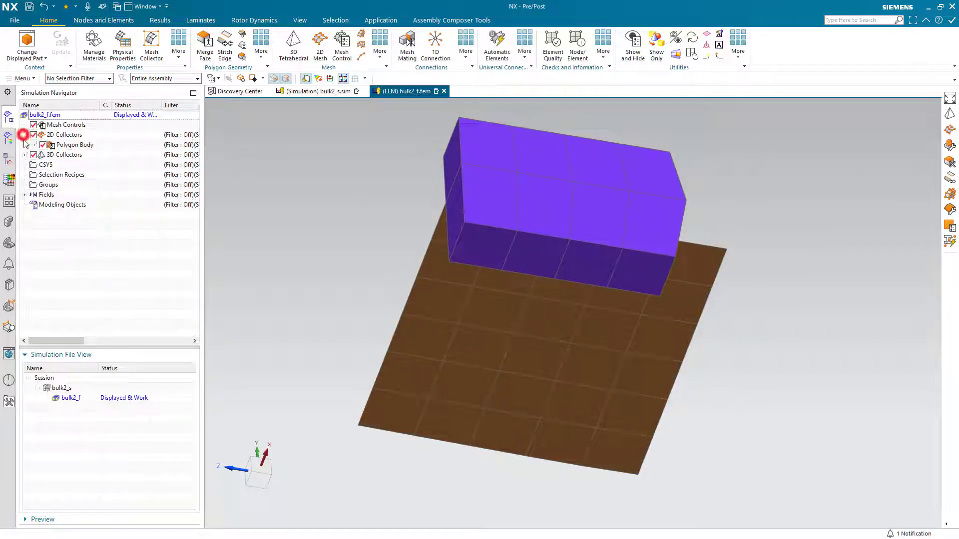
click(34, 145)
click(24, 155)
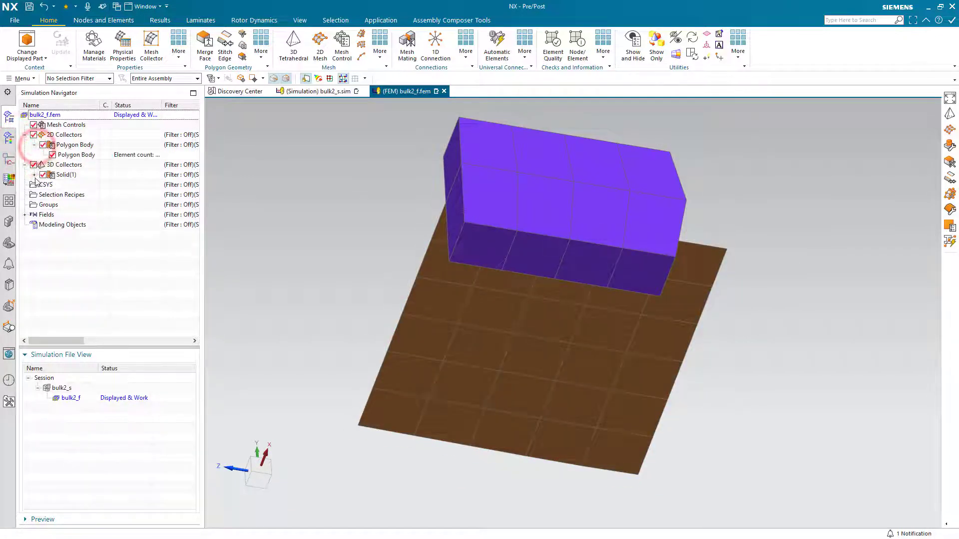
click(34, 175)
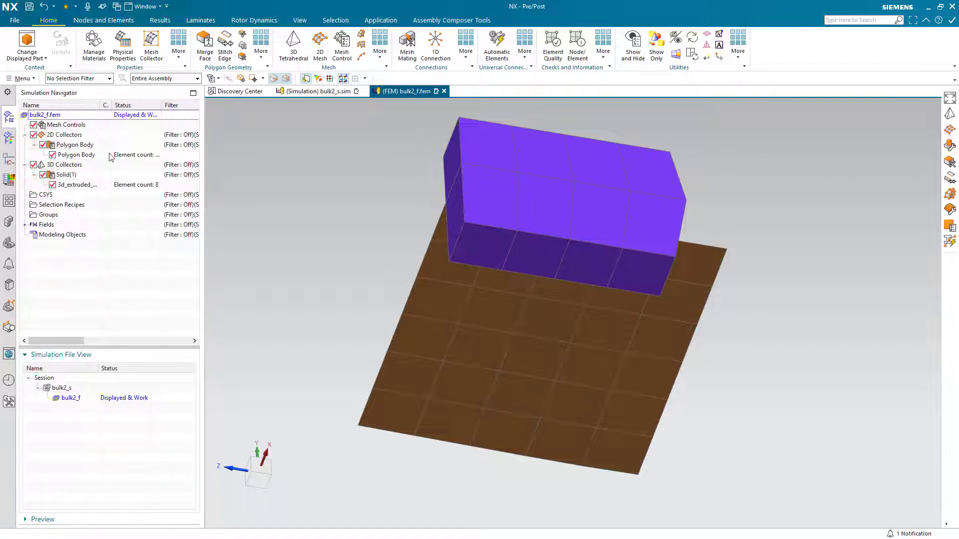
middle_drag(299, 211, 274, 204)
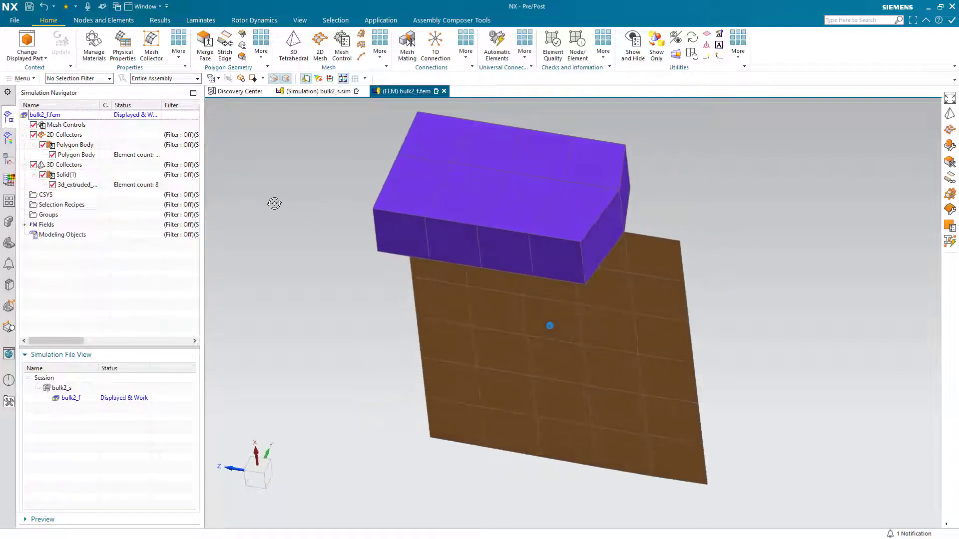
Export the displayed FEM as a JT file named bulk2 in the fe2cad folder
click(23, 79)
click(31, 92)
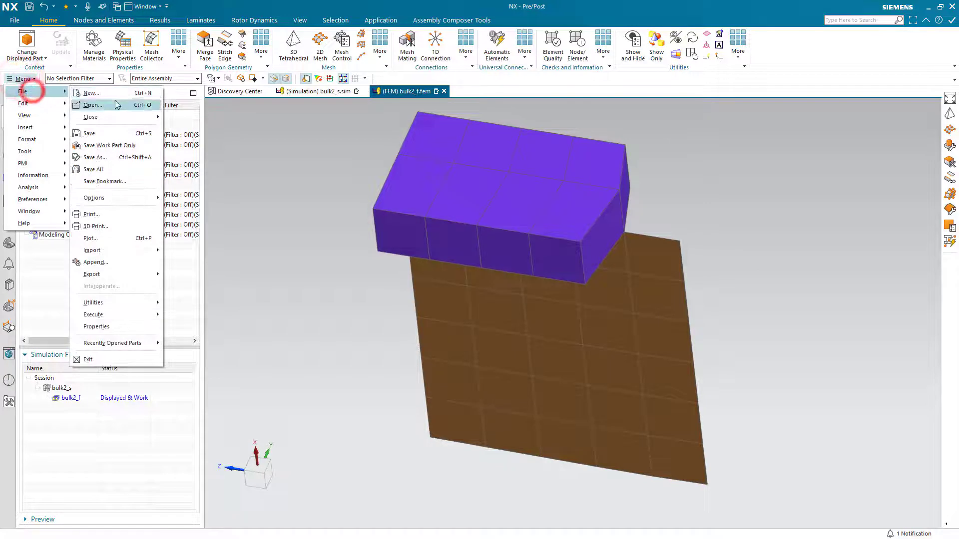
click(127, 273)
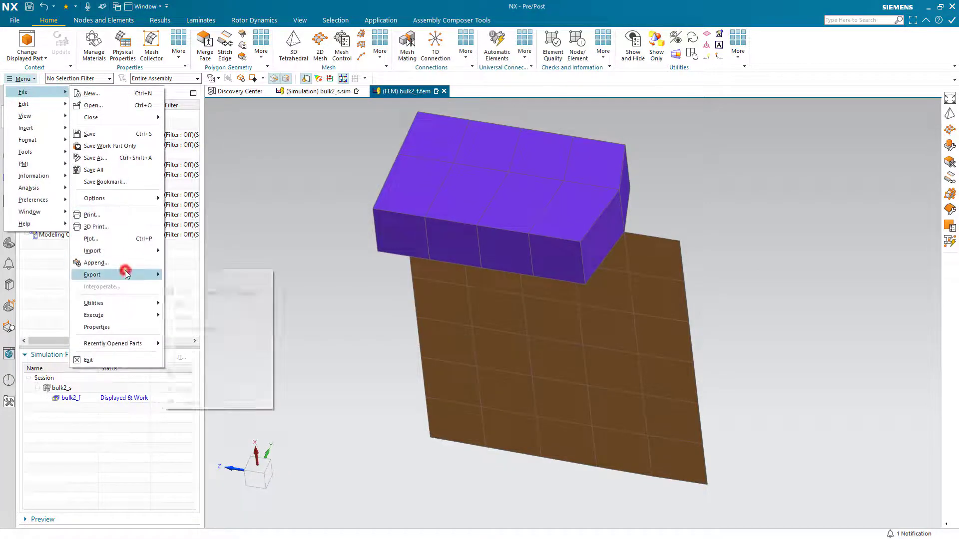
click(205, 358)
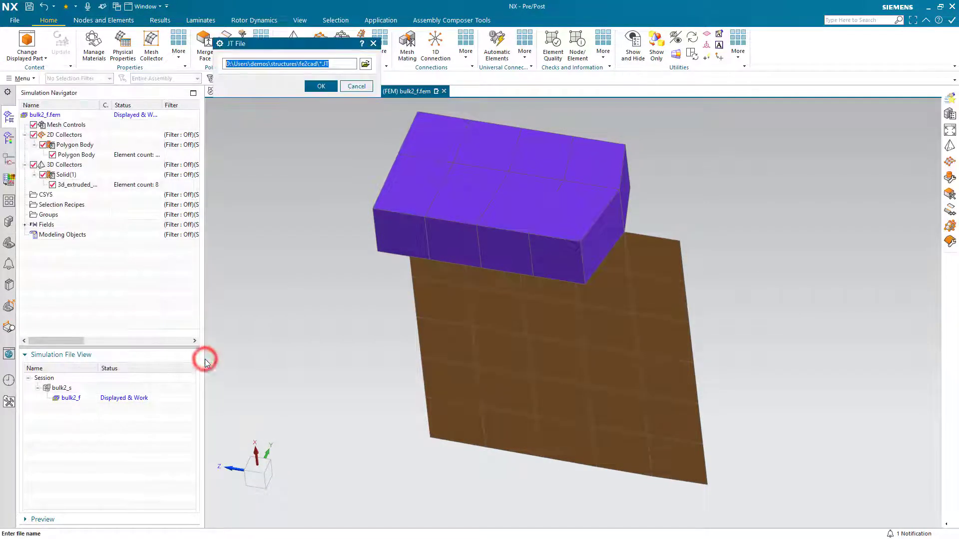
click(365, 65)
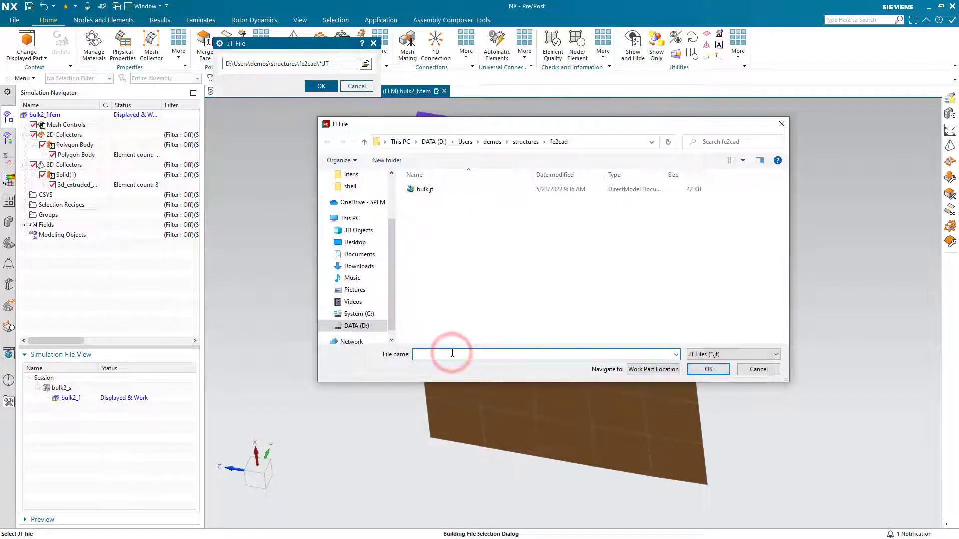
text(bulk2)
key(Return)
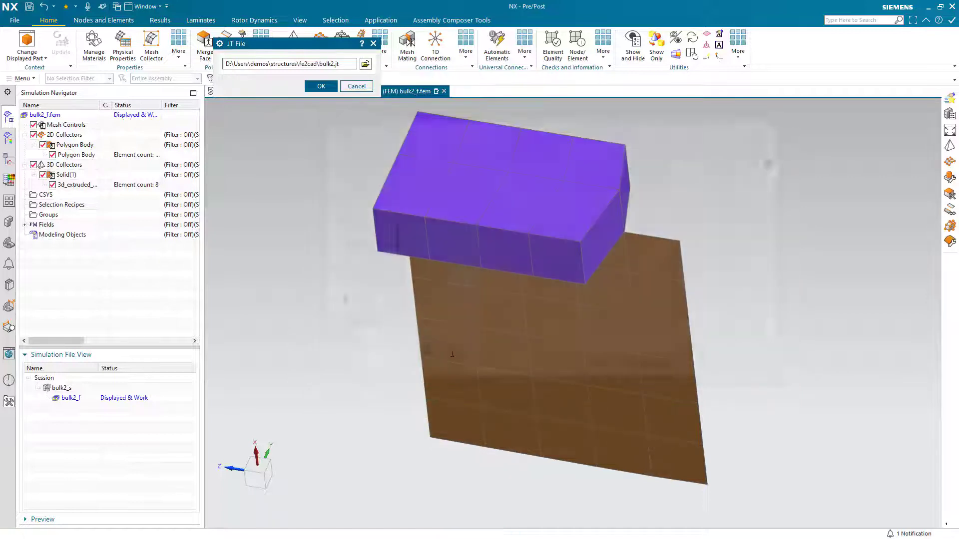
click(320, 86)
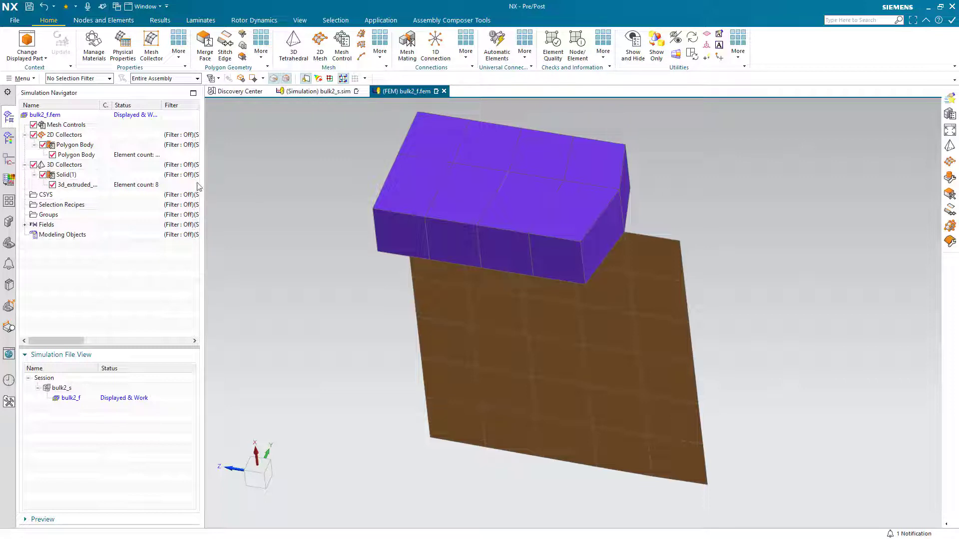
Open the exported bulk2.jt file as a part and inspect its faceted geometry
click(27, 81)
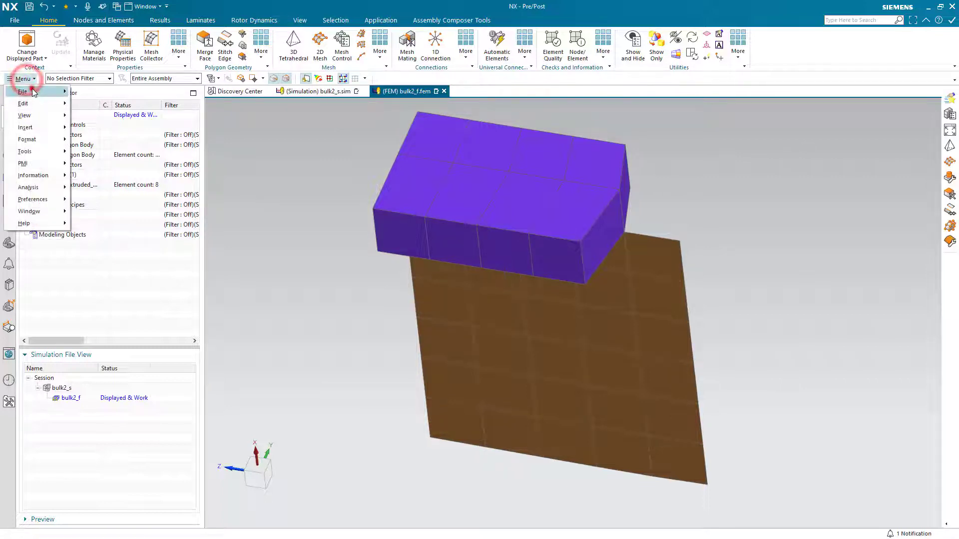
click(32, 90)
click(108, 105)
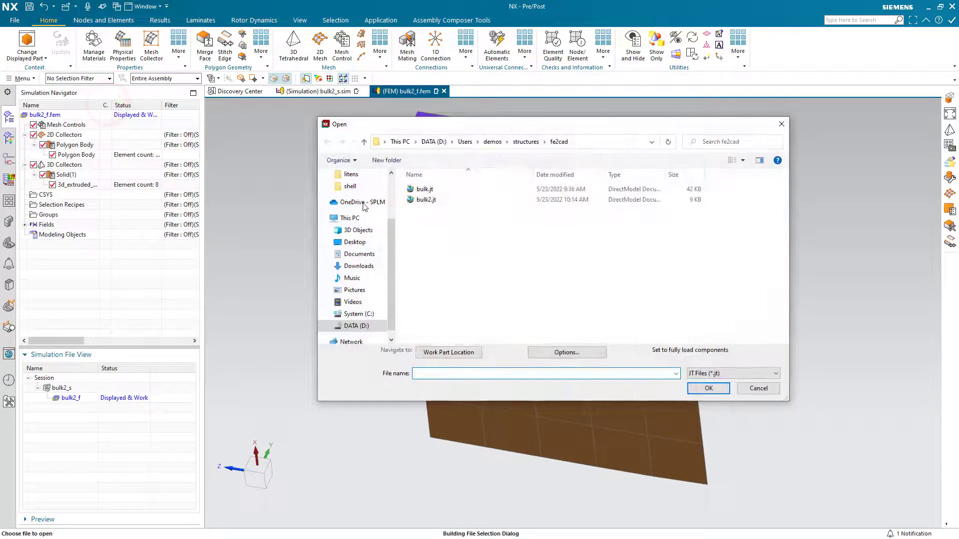
double_click(419, 197)
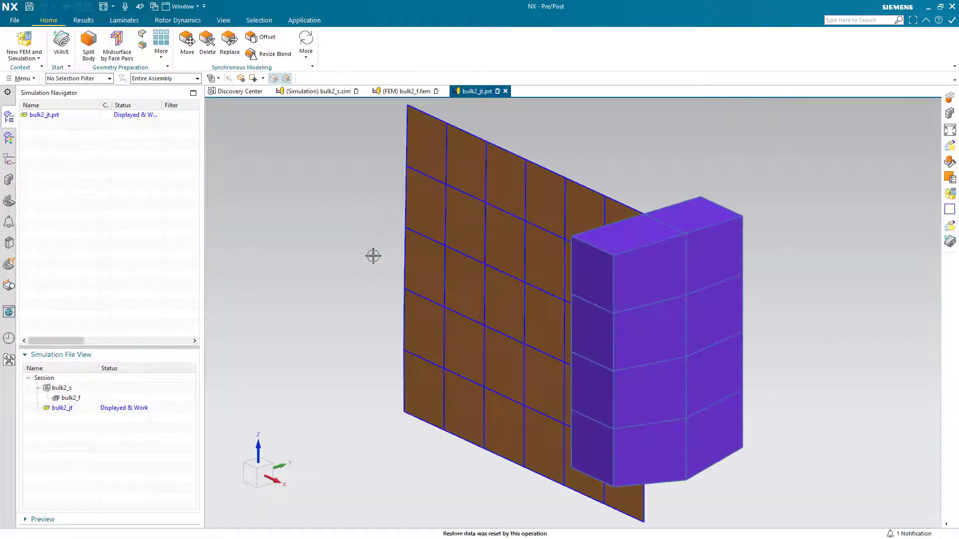
middle_drag(413, 290, 375, 285)
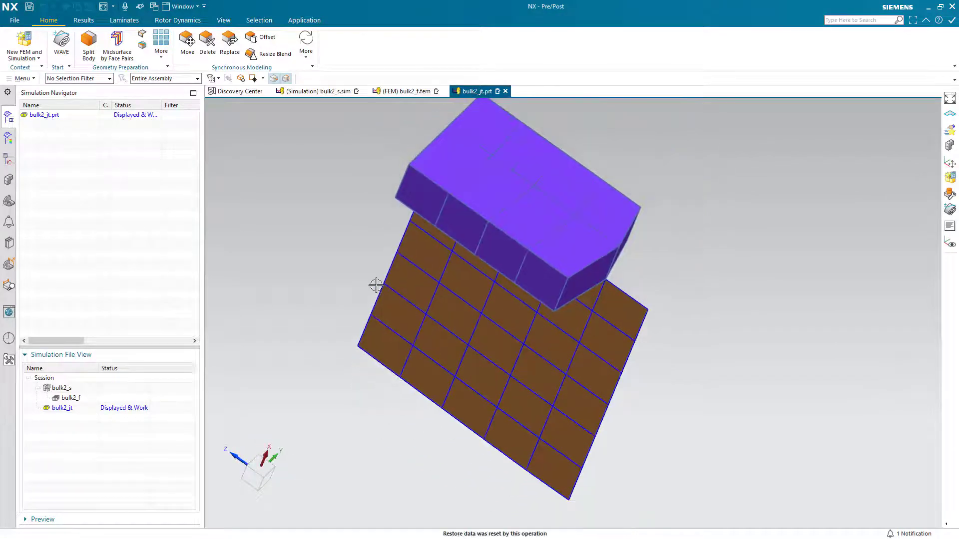
Switch the part to the Modeling application and review its layer settings
click(304, 20)
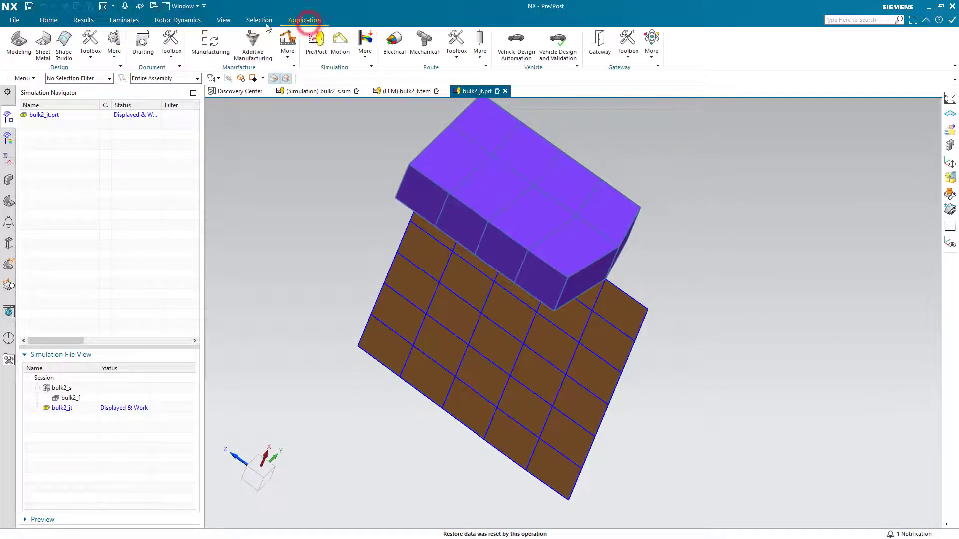
click(15, 46)
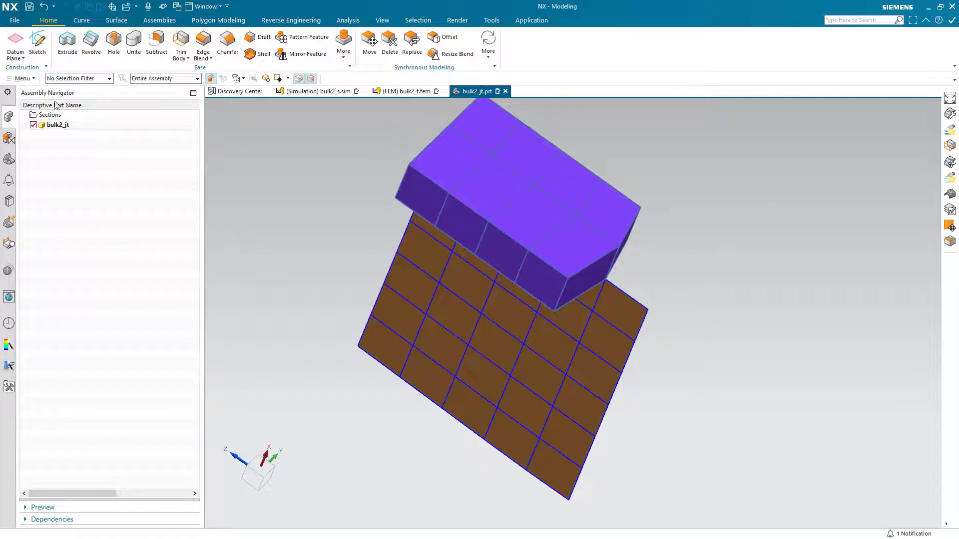
click(31, 80)
click(43, 140)
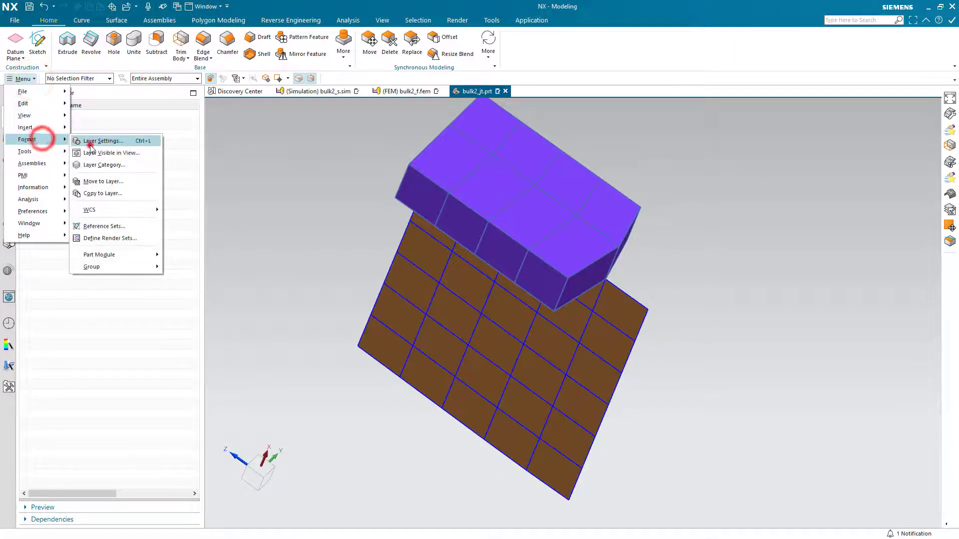
click(90, 144)
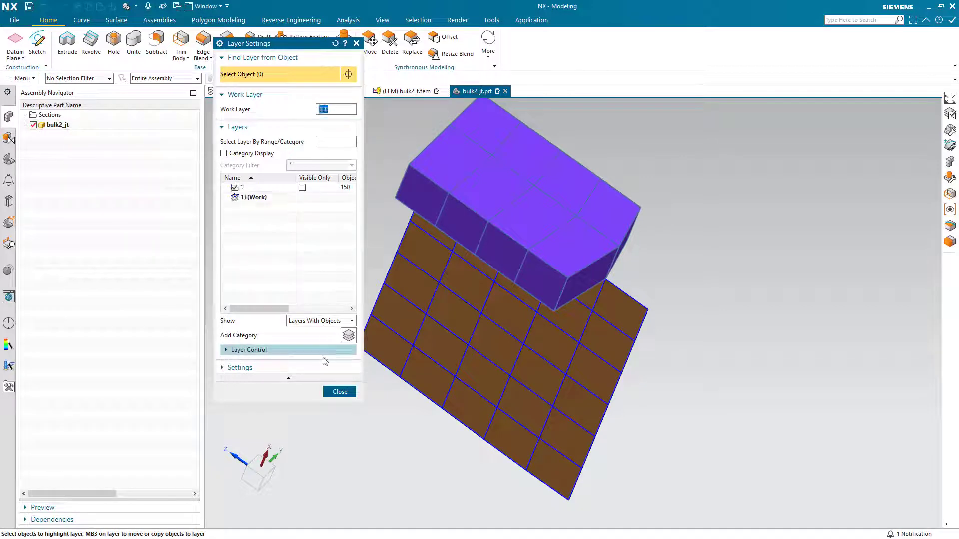
click(333, 394)
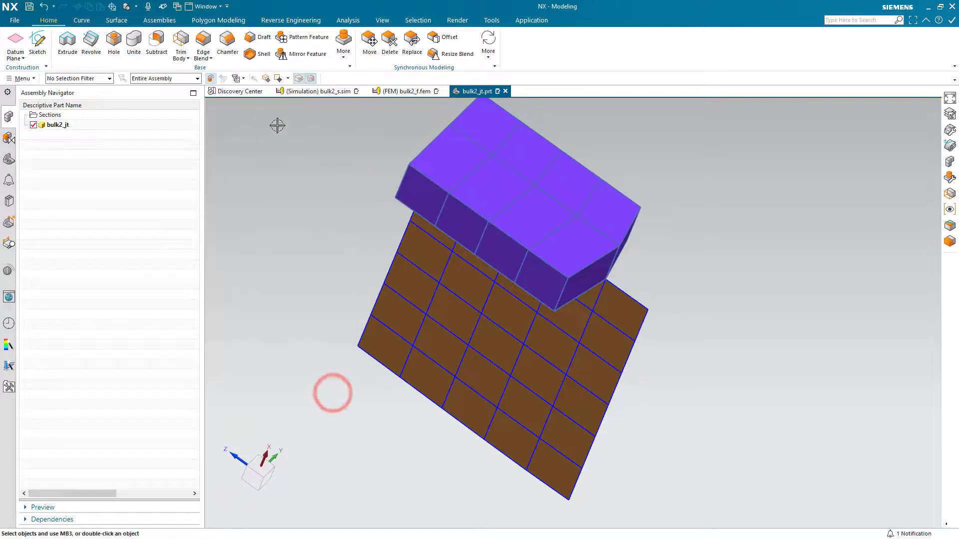
Start a Polygon Modeling task on the flat plate's facet body, editing a copy of it
click(220, 22)
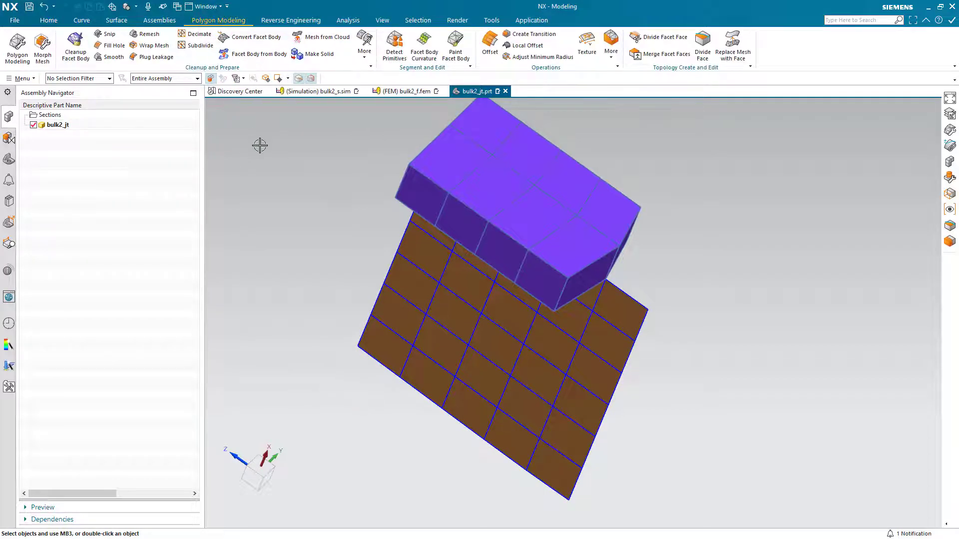
click(17, 47)
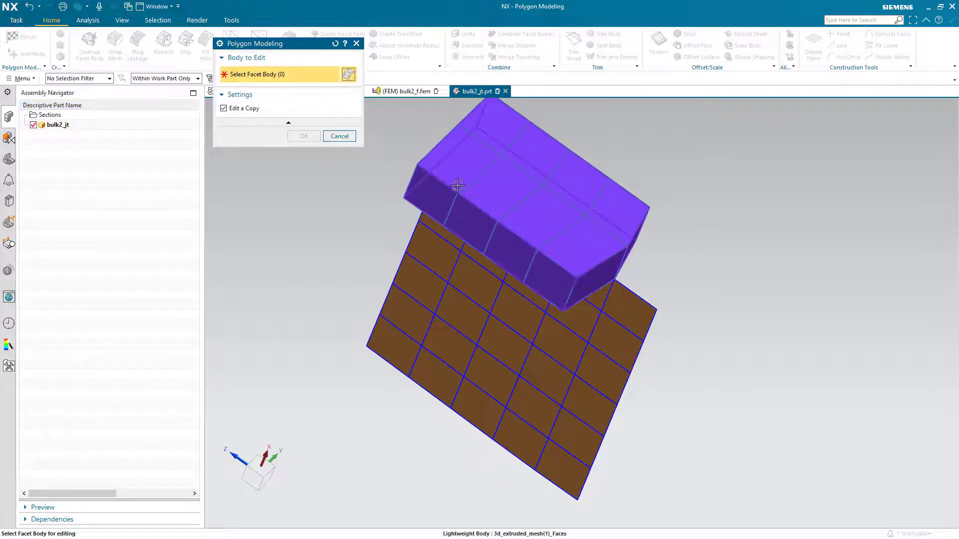
click(557, 369)
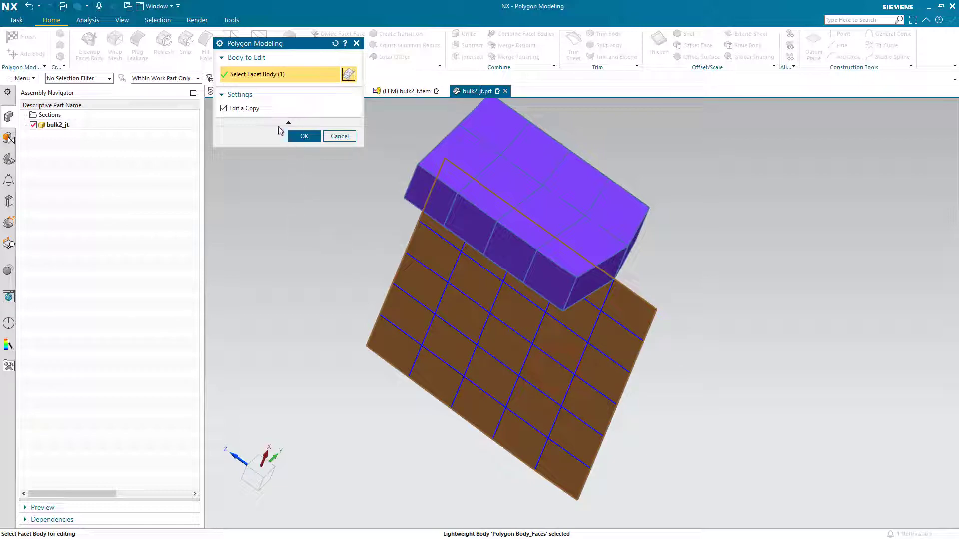
click(297, 138)
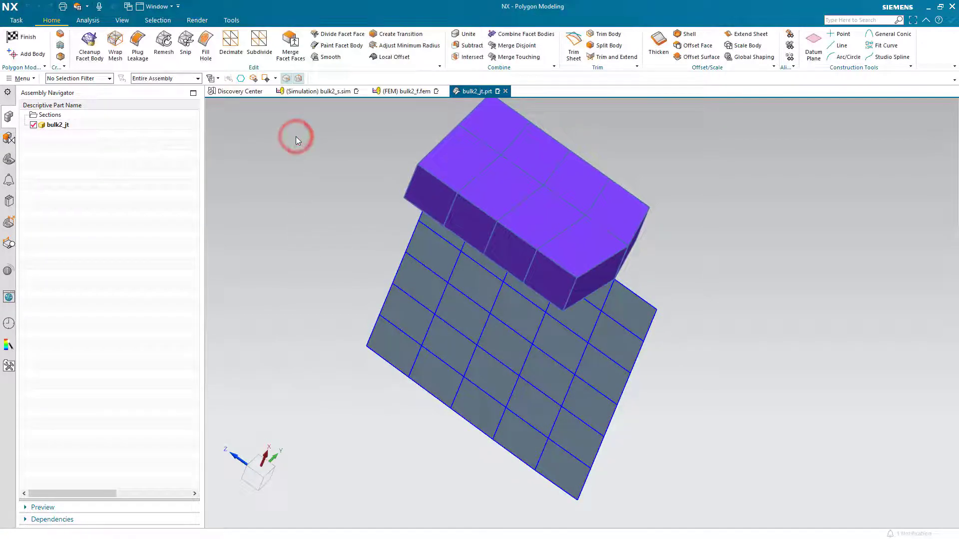
Review the part's layer settings and finish the Polygon Modeling task on the plate
click(22, 79)
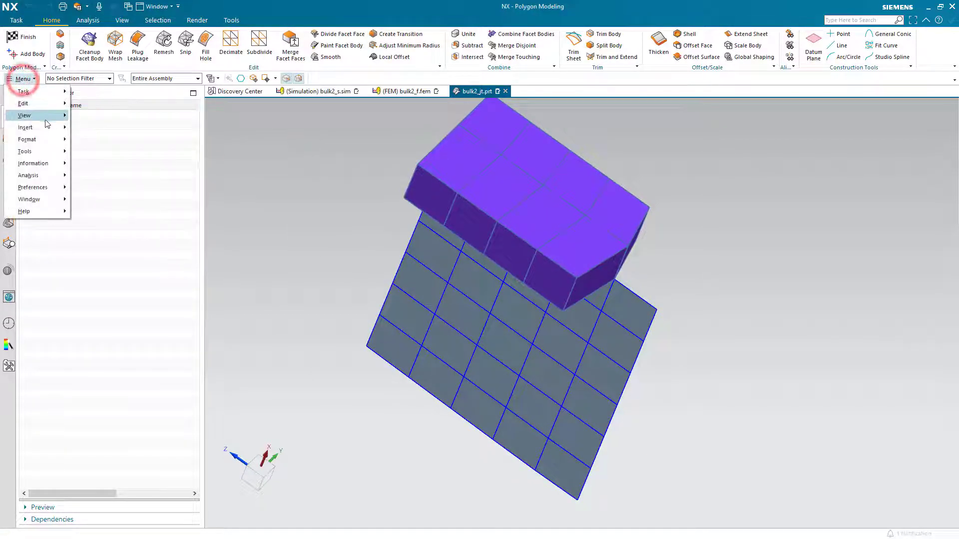
click(51, 138)
click(89, 141)
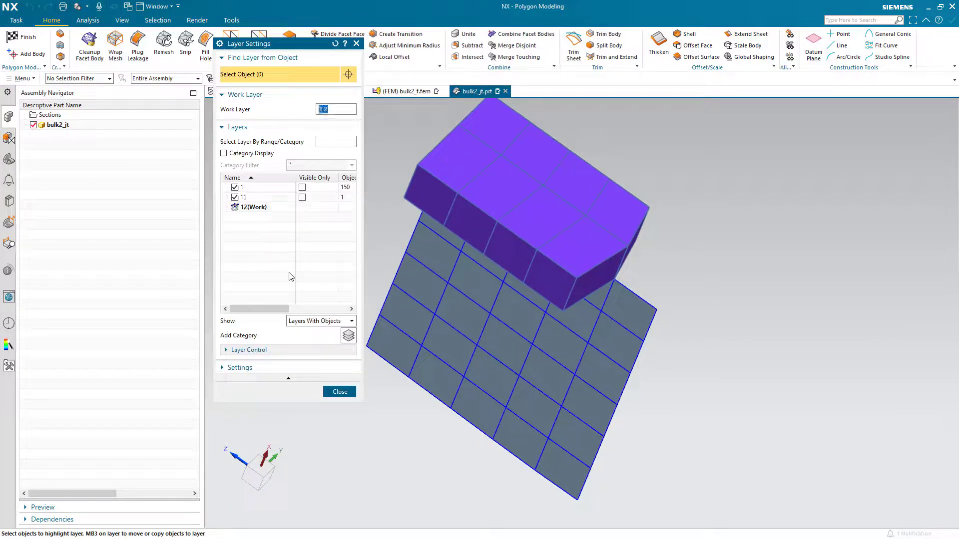
click(340, 392)
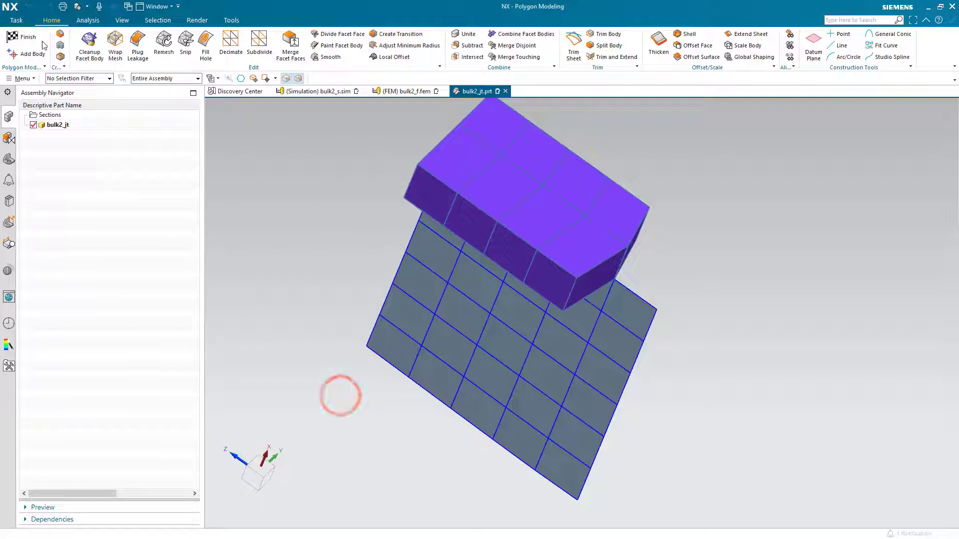
click(25, 37)
Run a Polygon Modeling task on a copy of the extruded 3D mesh's facet body and finish it
click(17, 46)
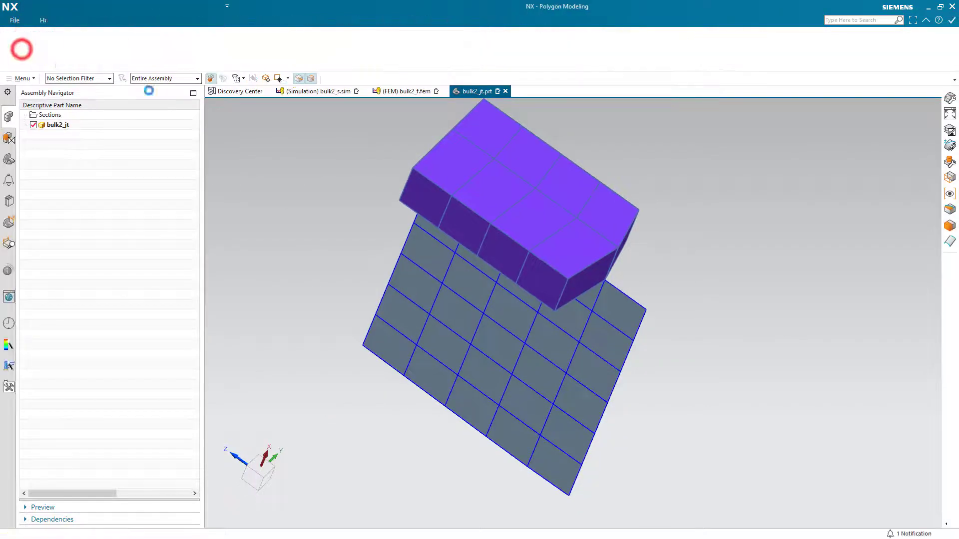
click(457, 154)
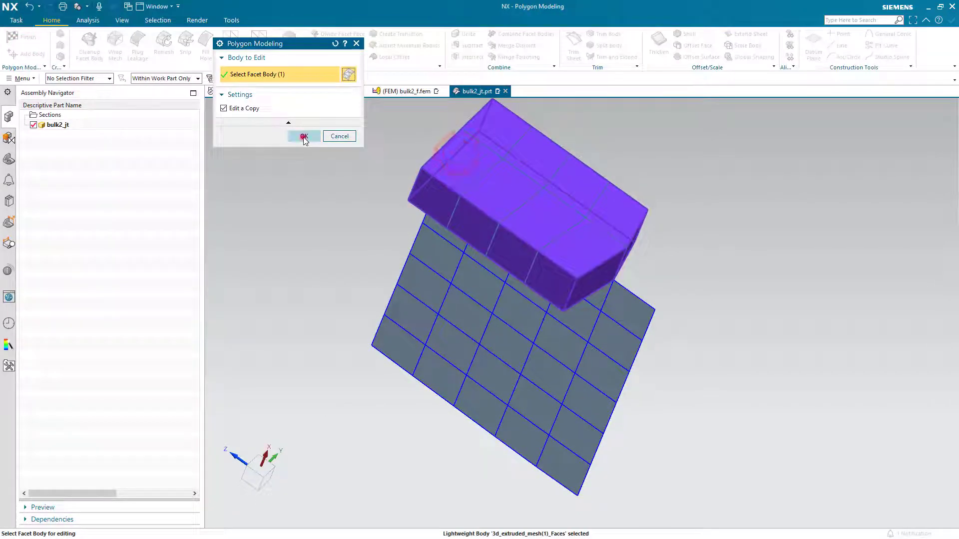
click(304, 136)
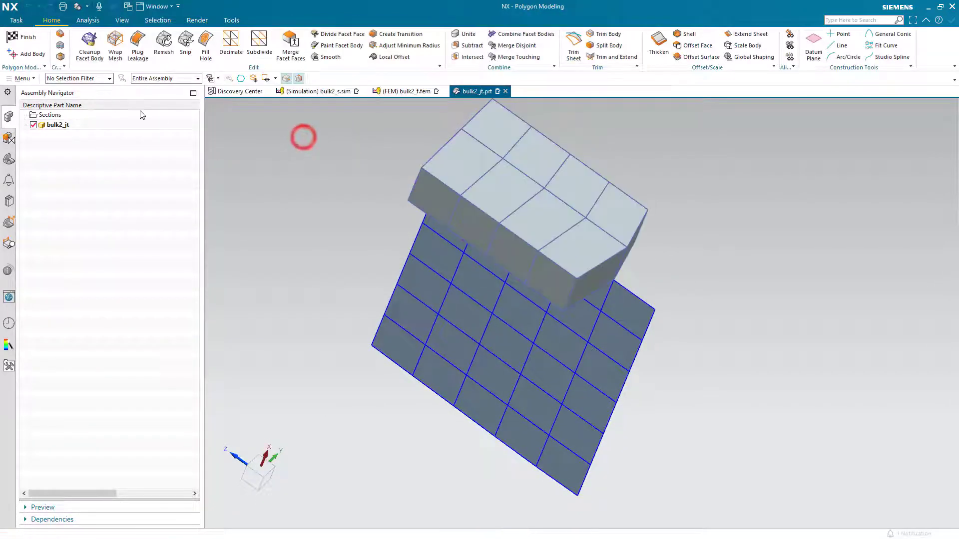
click(15, 36)
Measure the converted block with selection limited to solid bodies, and close the measurement without keeping it
click(21, 79)
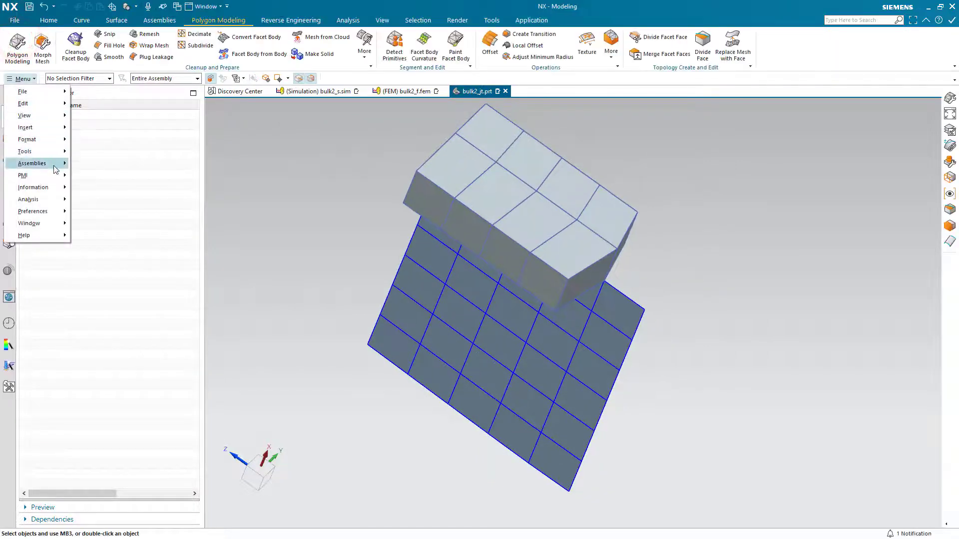
click(60, 199)
click(92, 200)
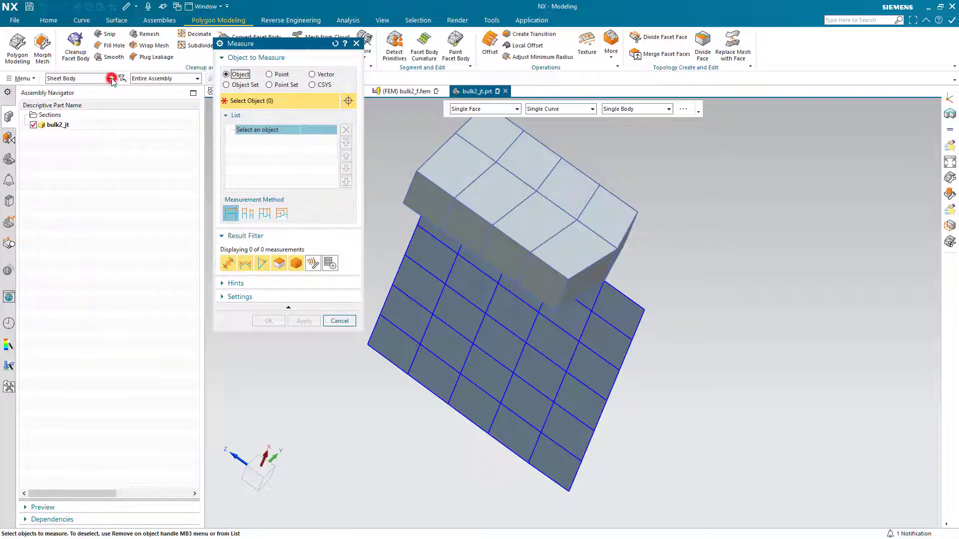
click(110, 79)
click(80, 198)
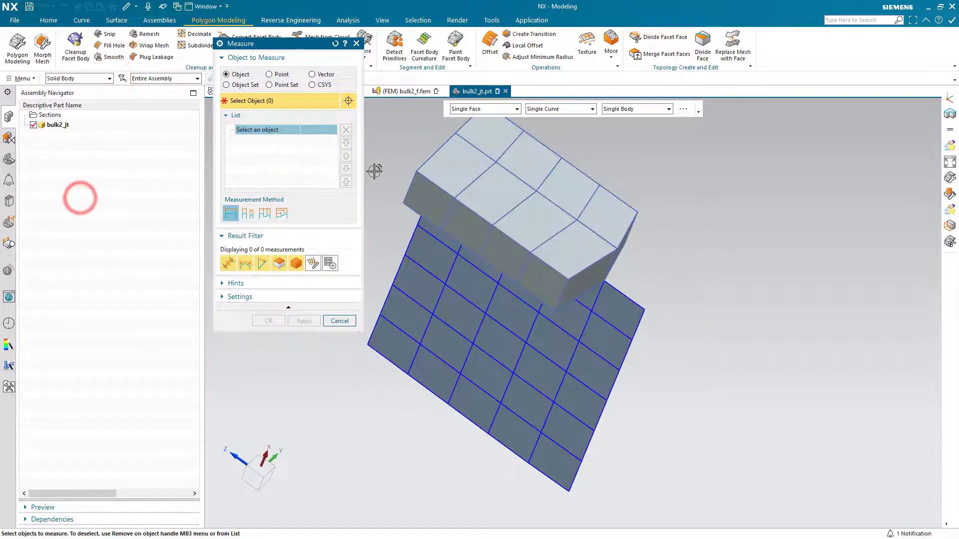
click(472, 159)
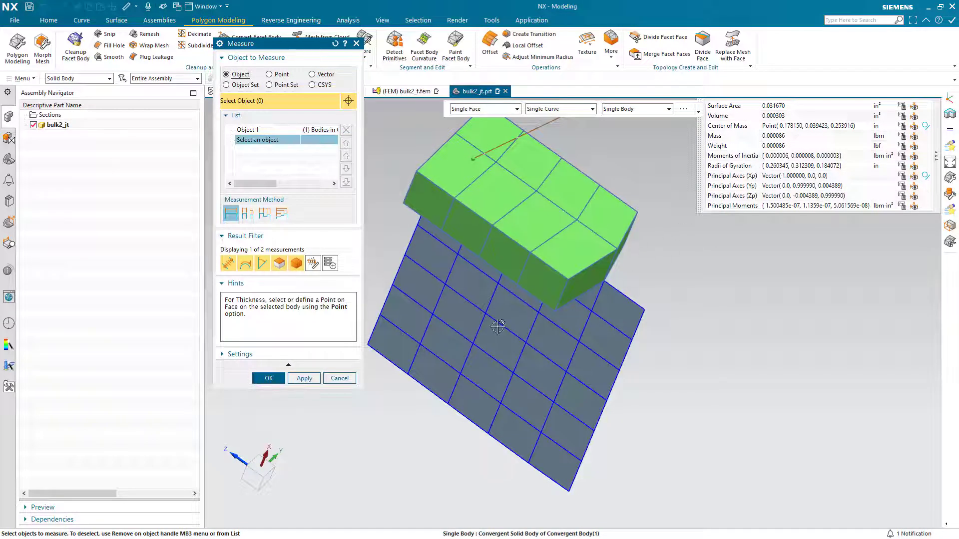
click(333, 379)
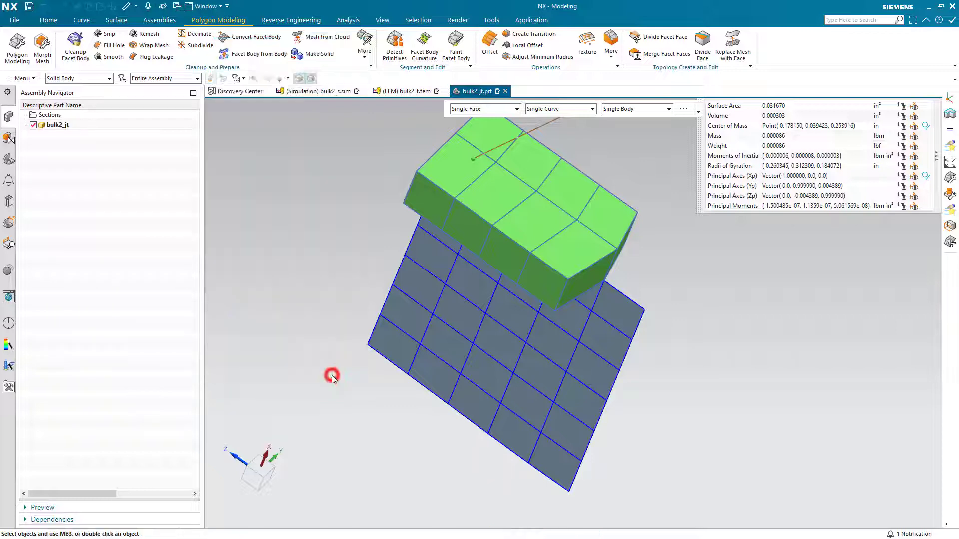
Hide layers 1 and 11 in the layer settings, leaving only work layer 12 displayed
click(29, 79)
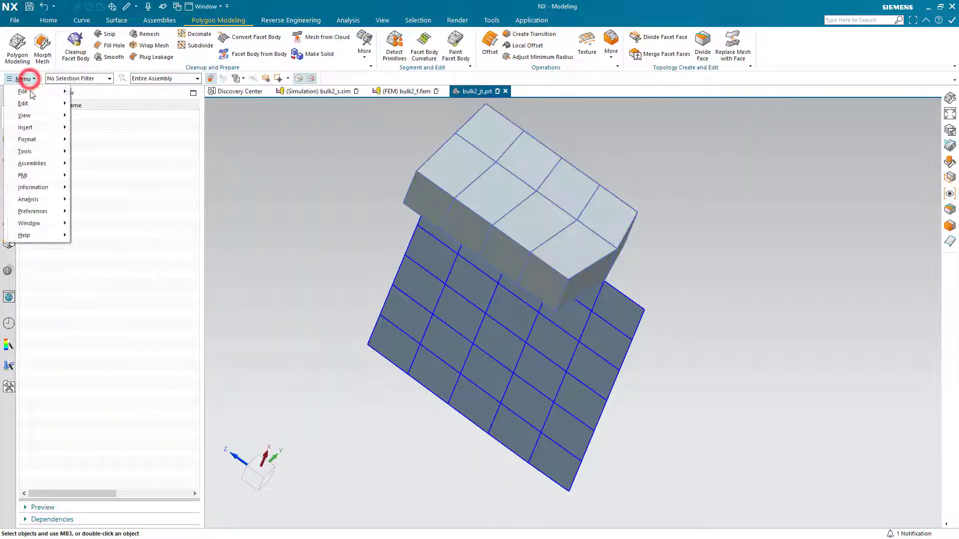
click(44, 139)
click(89, 142)
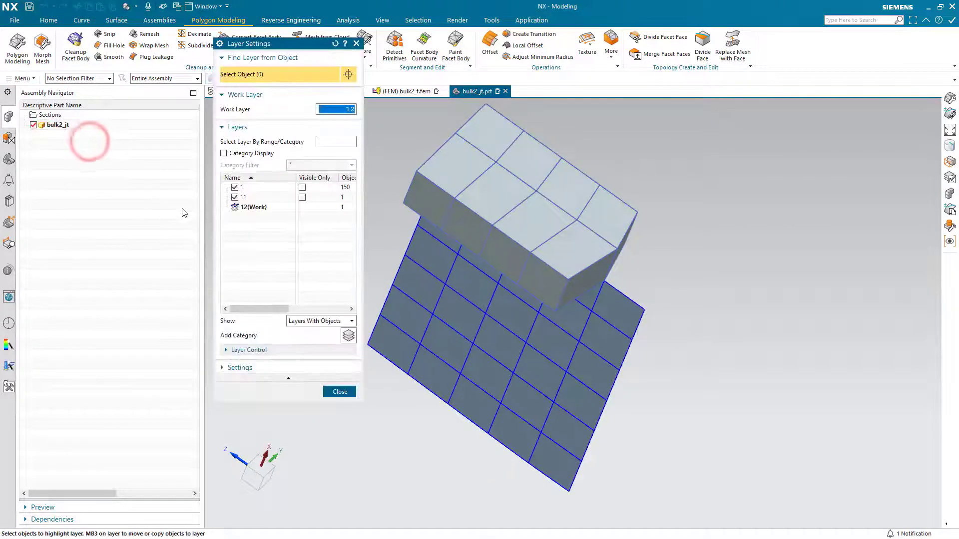
click(234, 197)
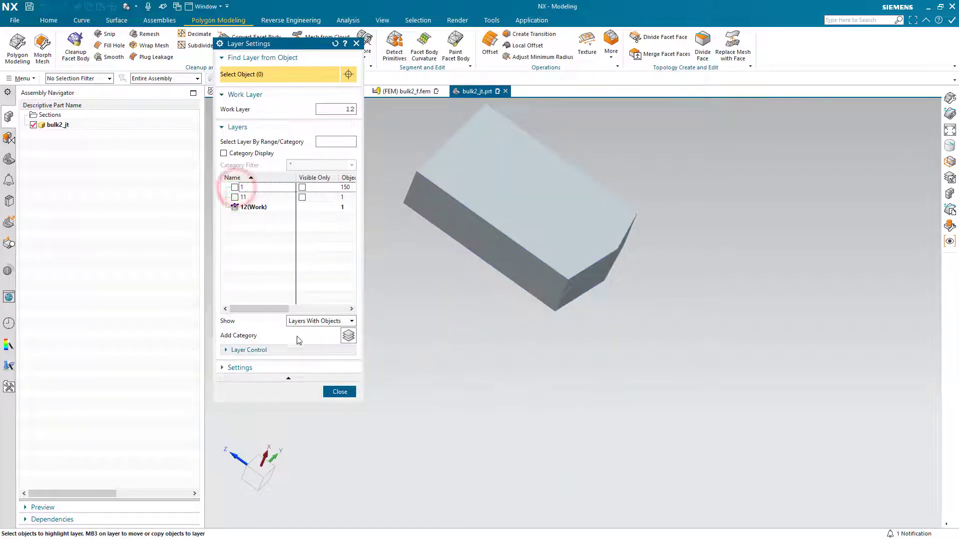
click(335, 390)
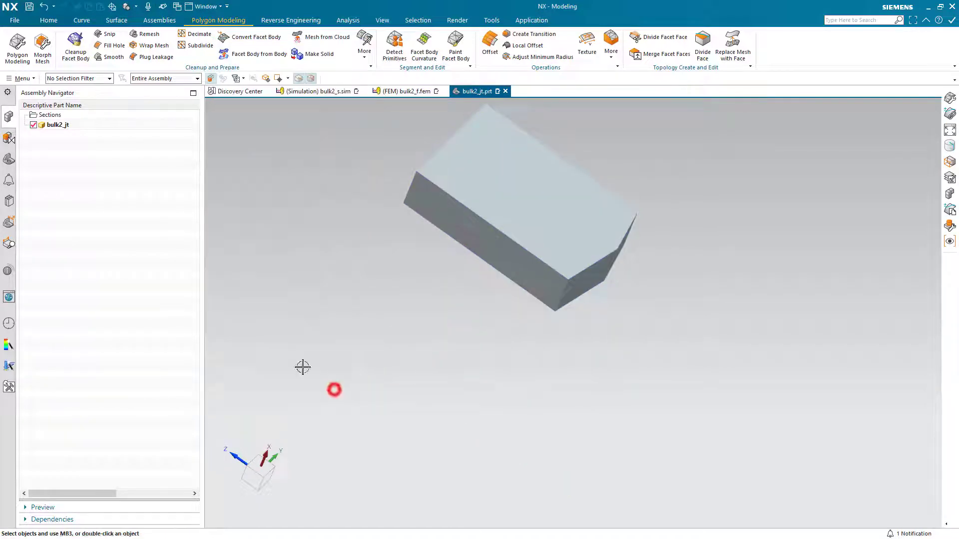
Examine the block with the Solid Body and Face selection filters to identify its body and face types
click(87, 79)
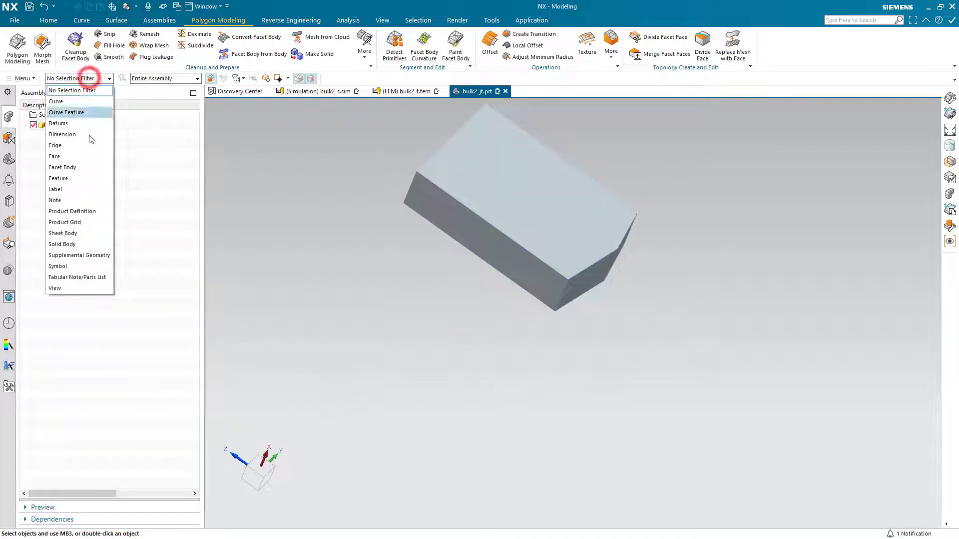
click(84, 245)
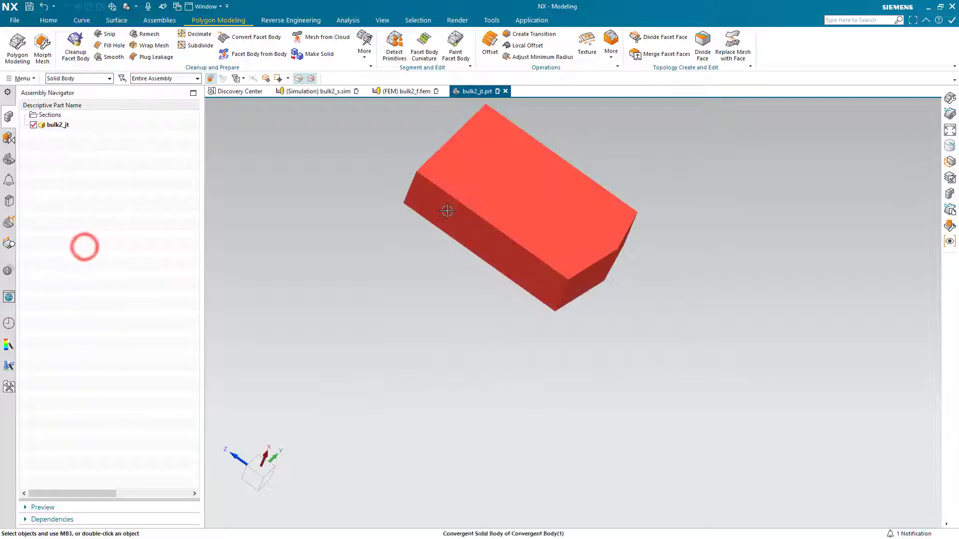
click(104, 79)
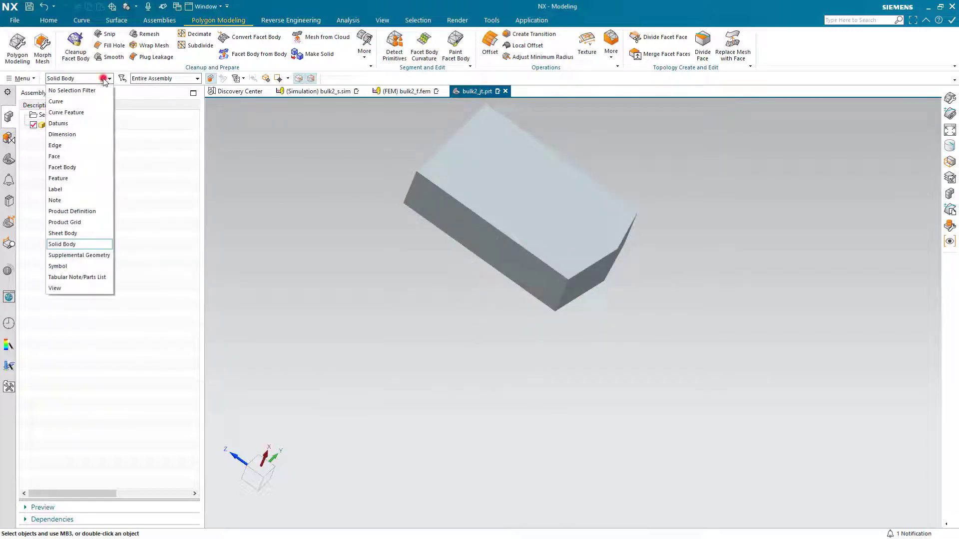
click(75, 156)
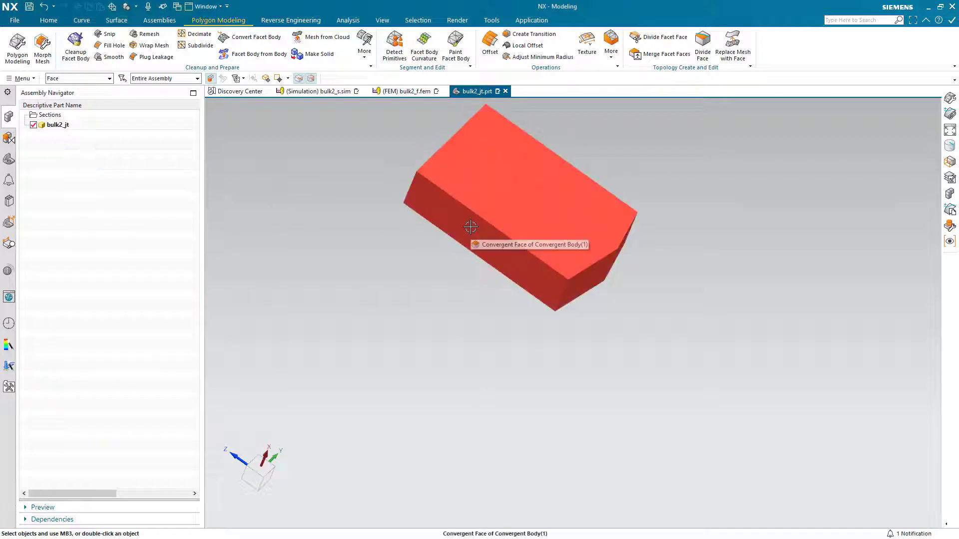
middle_drag(467, 228, 441, 171)
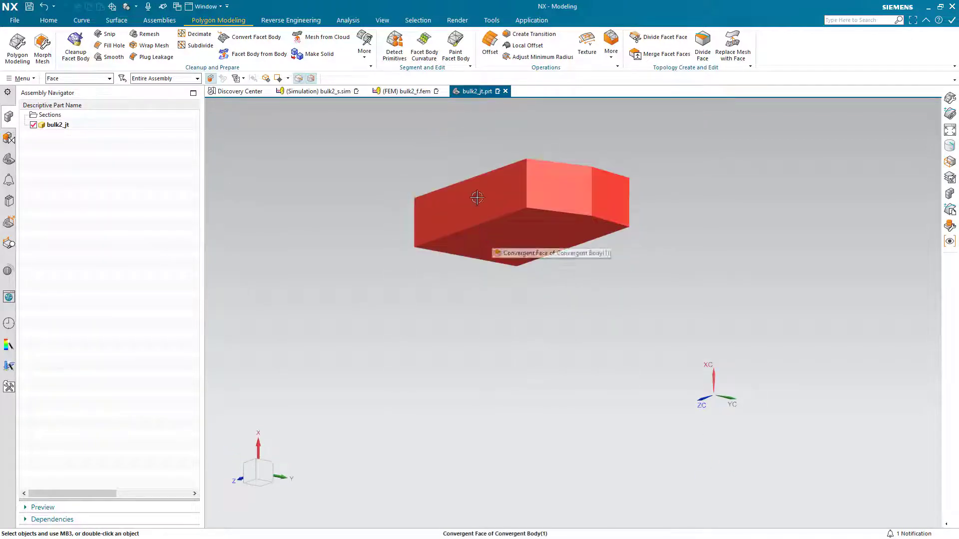
middle_drag(477, 198, 506, 233)
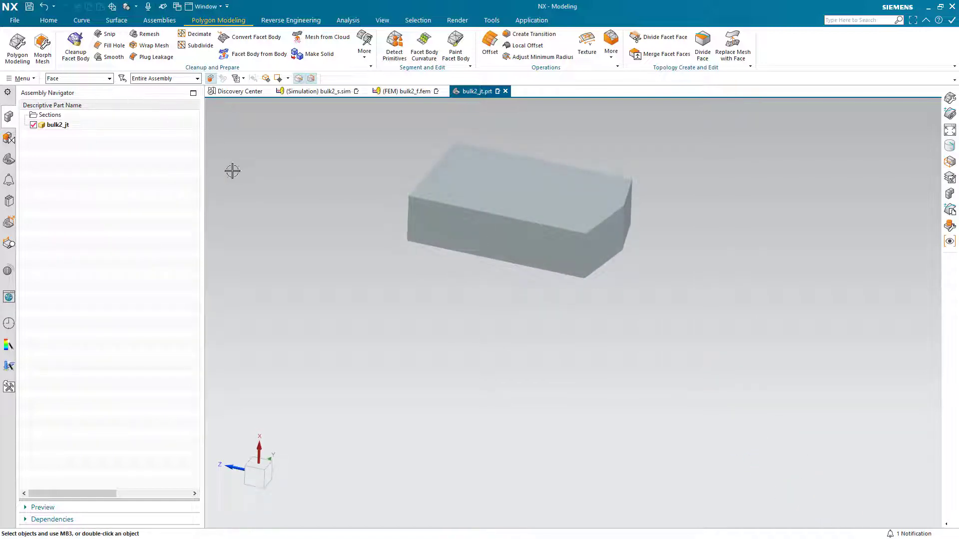
Turn on the display of facet edges and inspect the block's facets up close
click(383, 21)
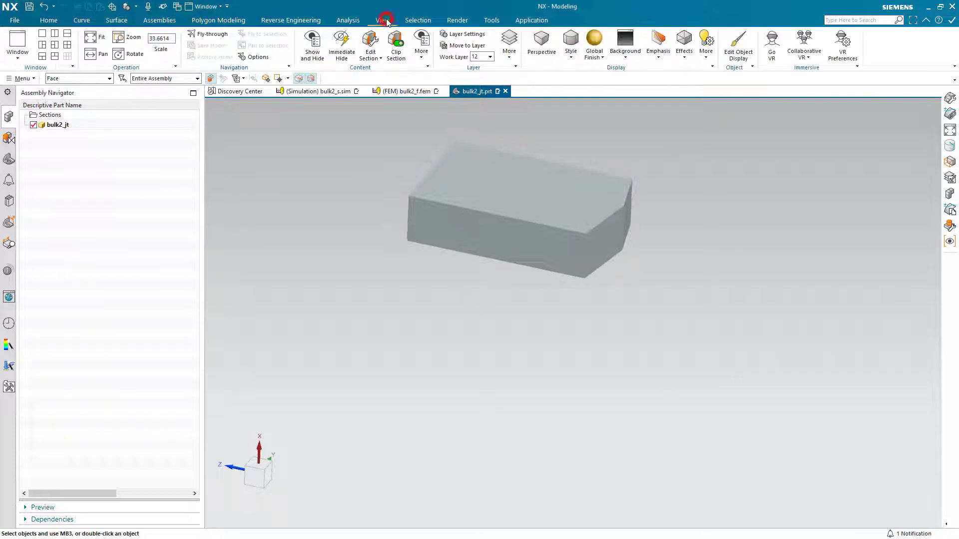
click(683, 44)
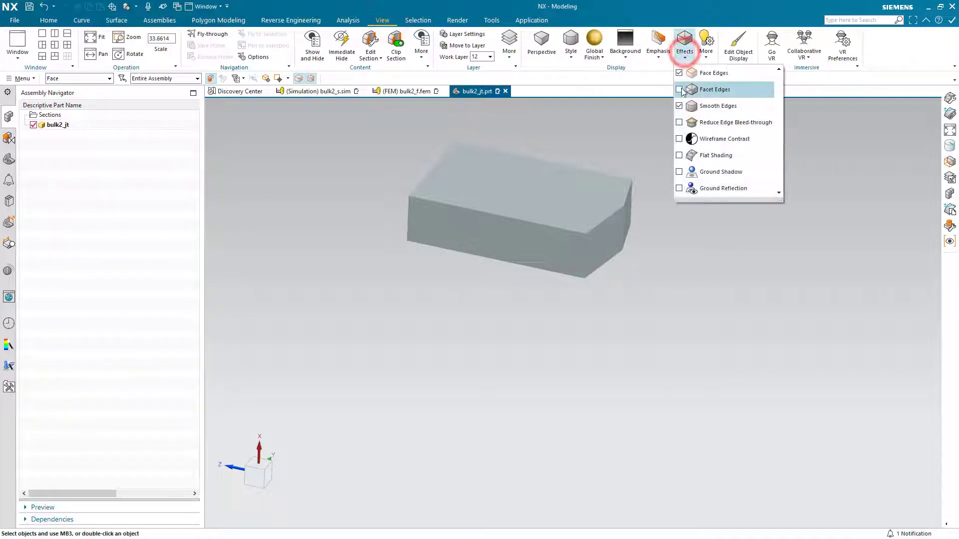
click(678, 90)
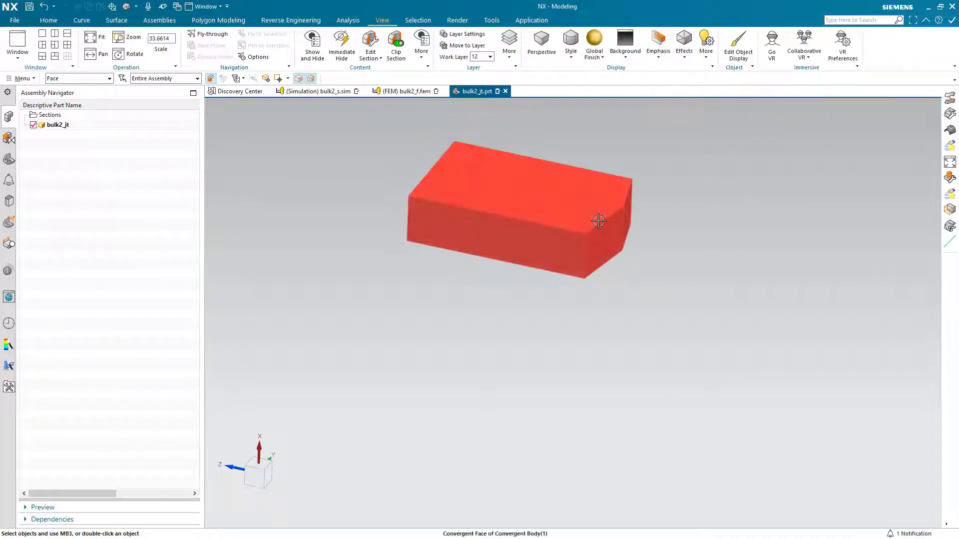
middle_drag(599, 218, 583, 231)
scroll(511, 114, up, 2)
scroll(511, 113, up, 2)
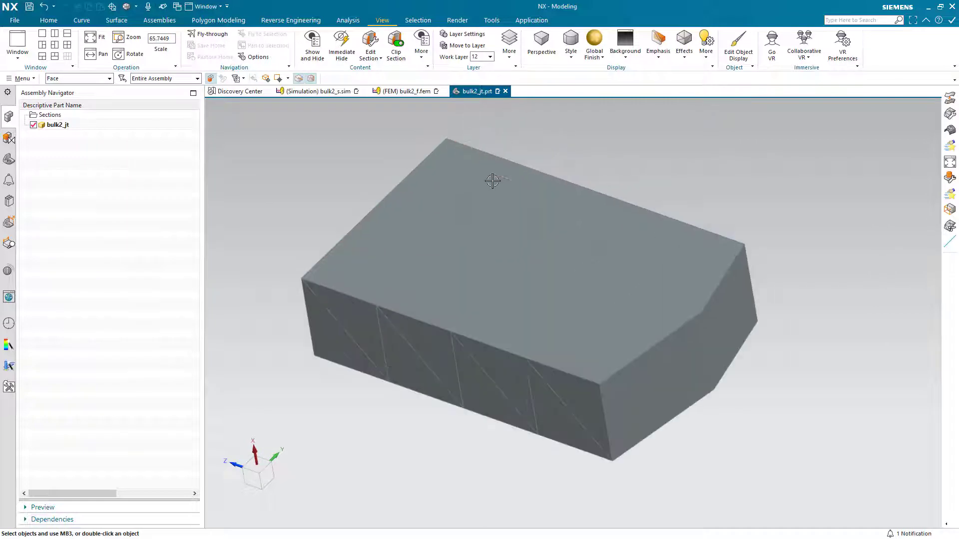
Replace the tangent facets on the block's large upper side with a planar face on the original body
click(218, 20)
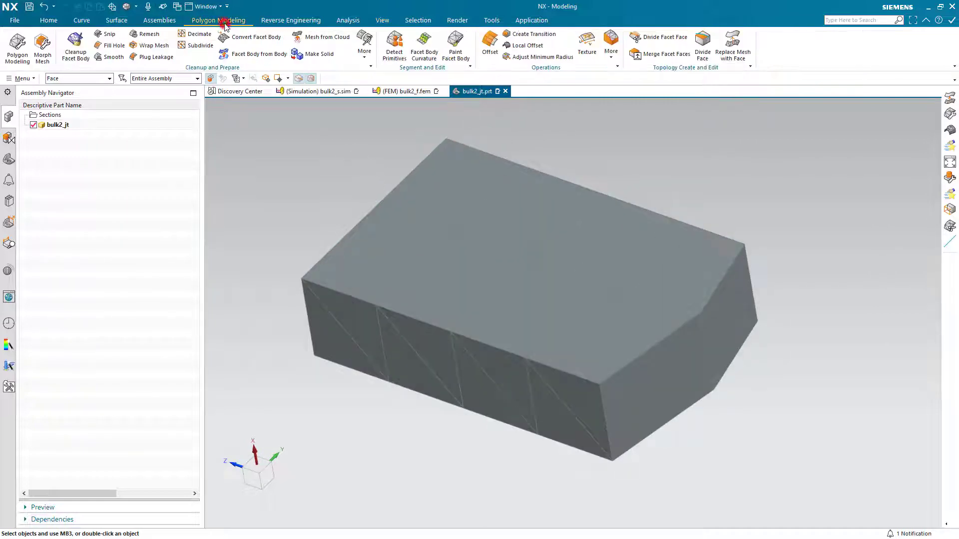
click(722, 53)
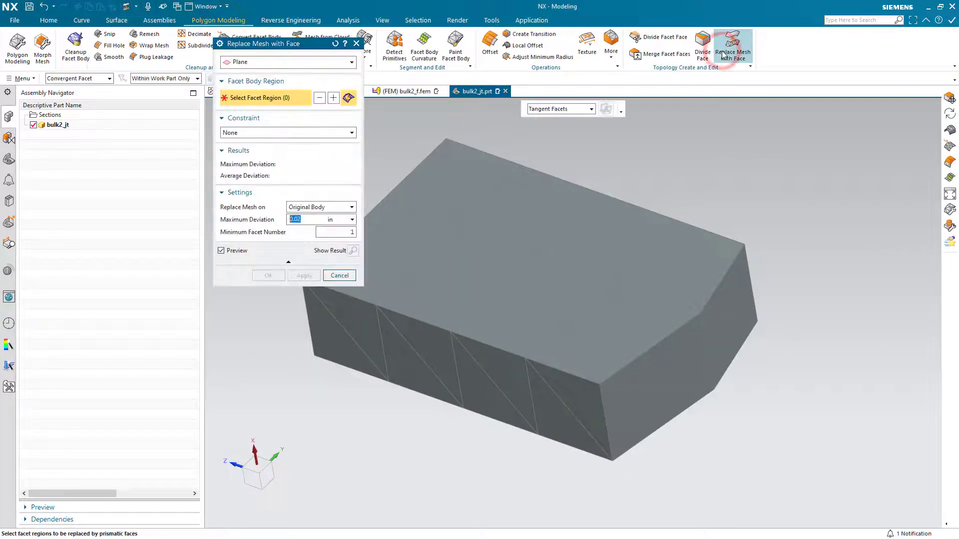
click(558, 109)
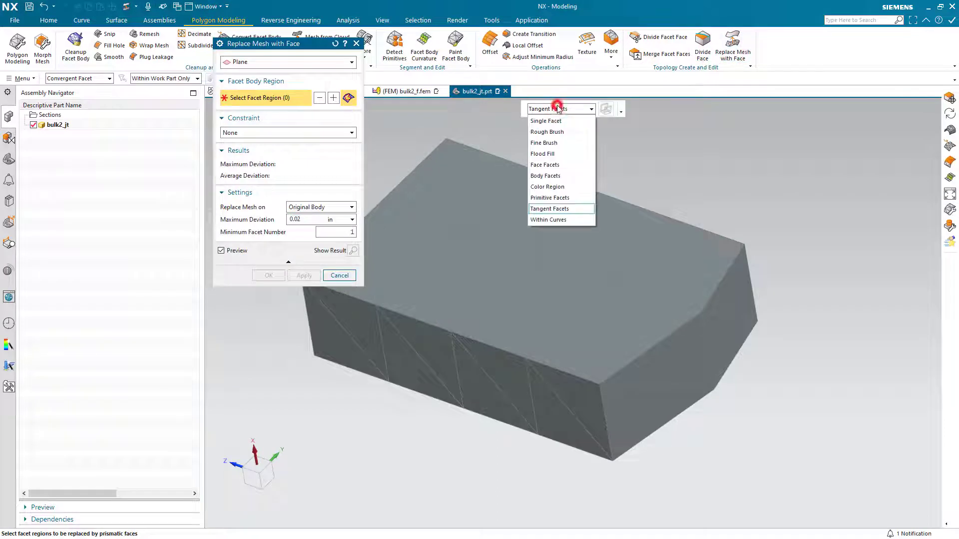
click(558, 109)
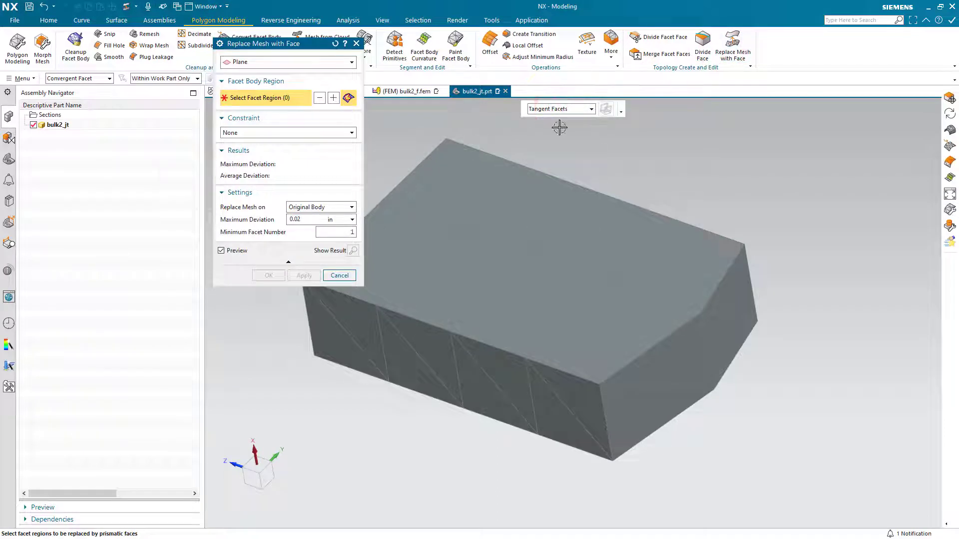
click(599, 257)
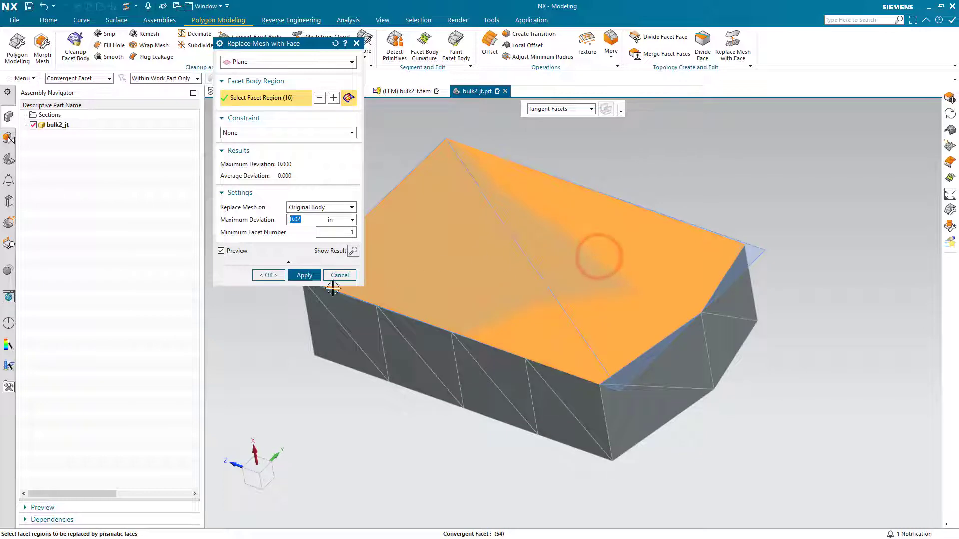
click(300, 277)
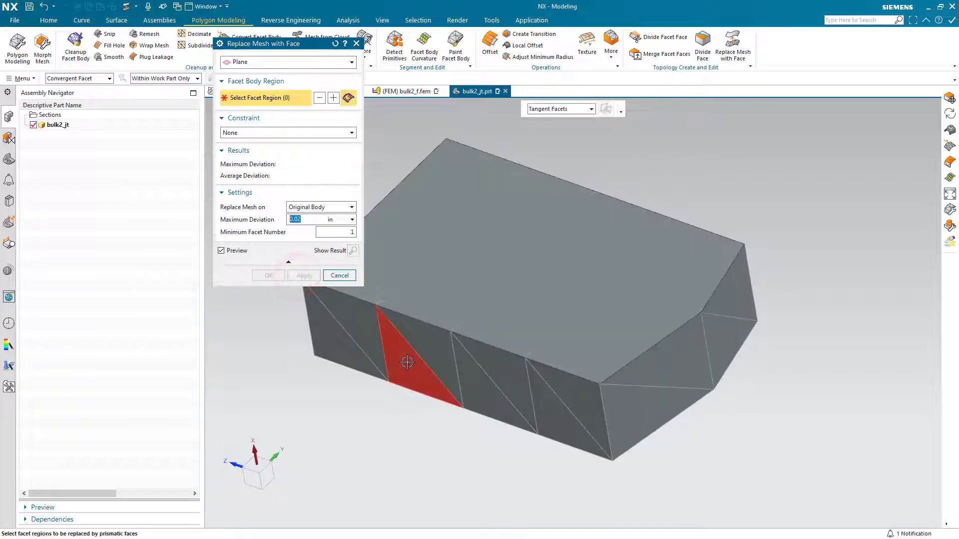
Replace the facets on the block's long side and the two adjoining angled end sides with planar faces
click(399, 356)
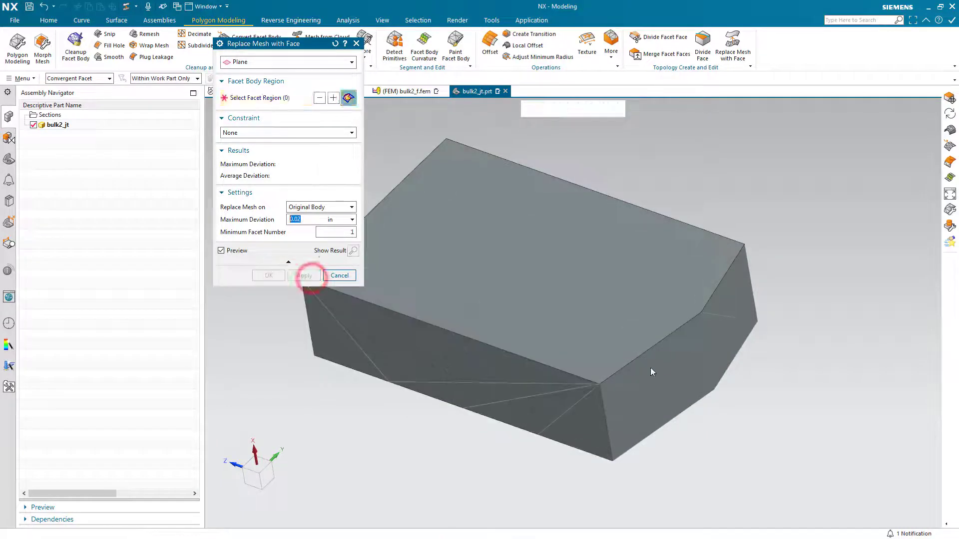
click(656, 369)
click(304, 276)
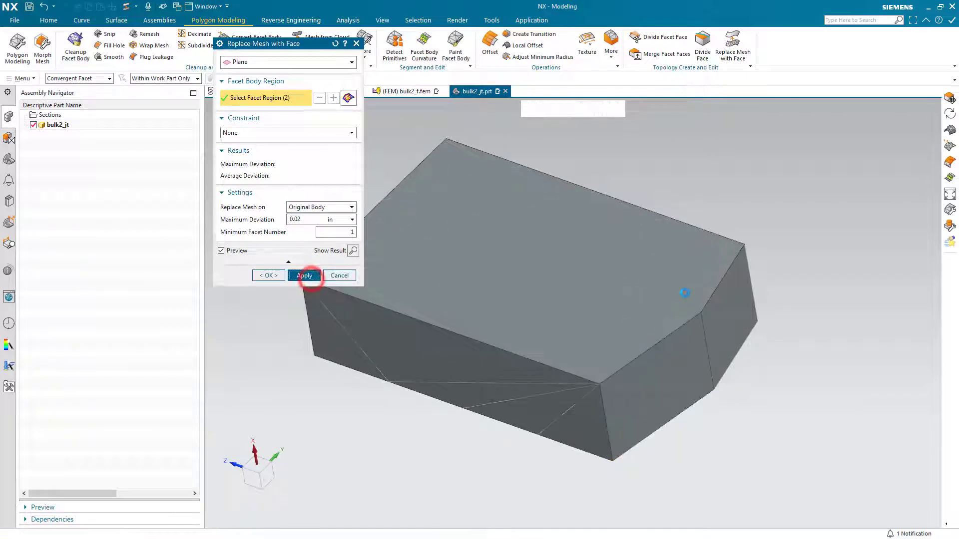
click(720, 309)
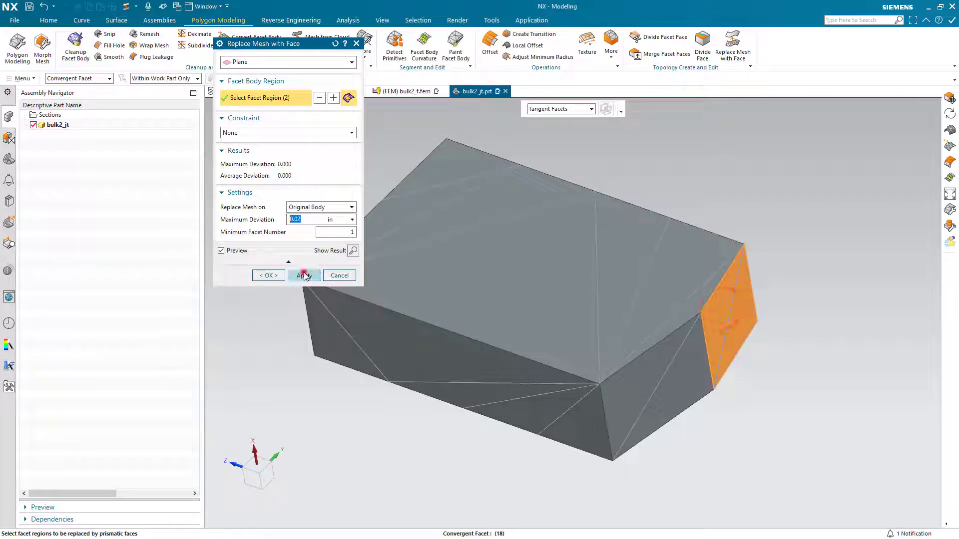
click(304, 276)
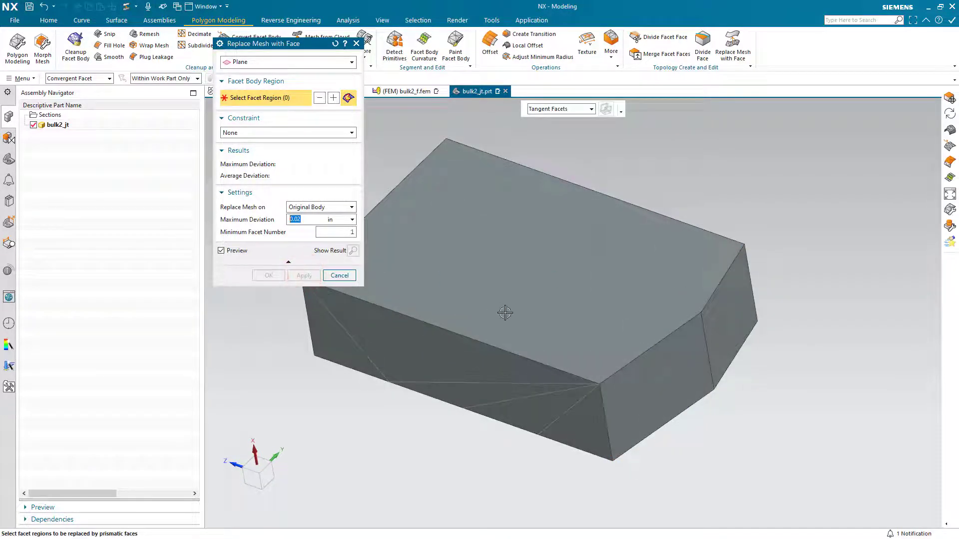
Replace the facets on the block's far side and on its underside with planar faces and finish the mesh replacement
middle_drag(476, 311, 518, 269)
click(518, 269)
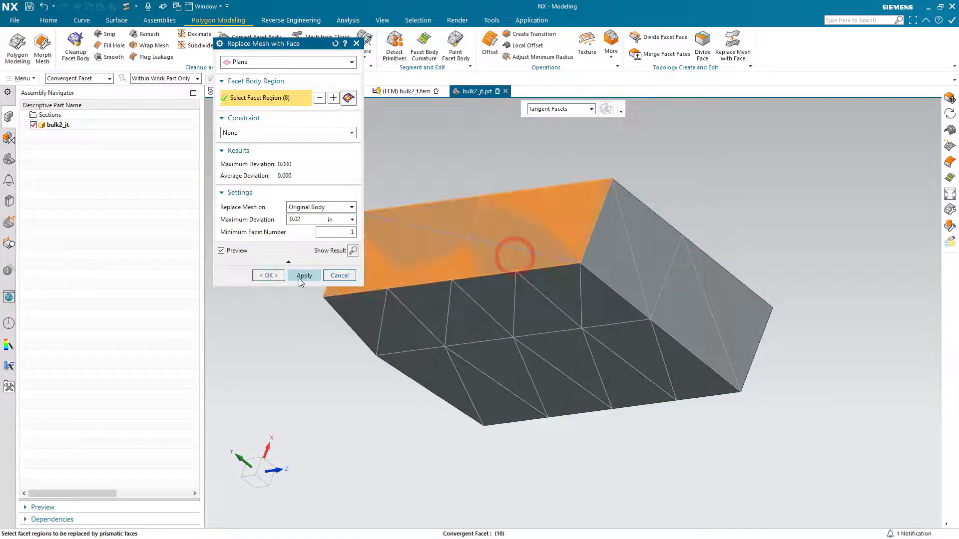
click(302, 276)
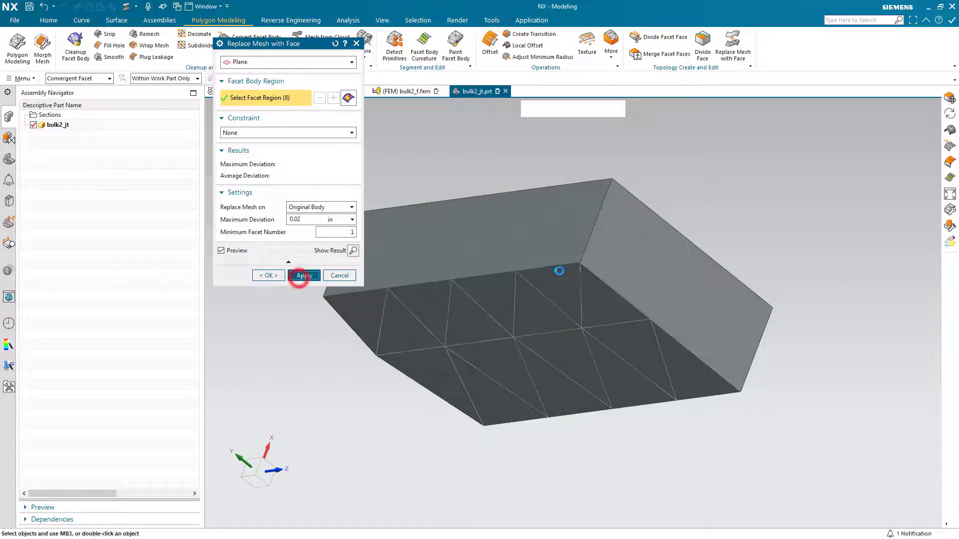
click(593, 311)
click(267, 275)
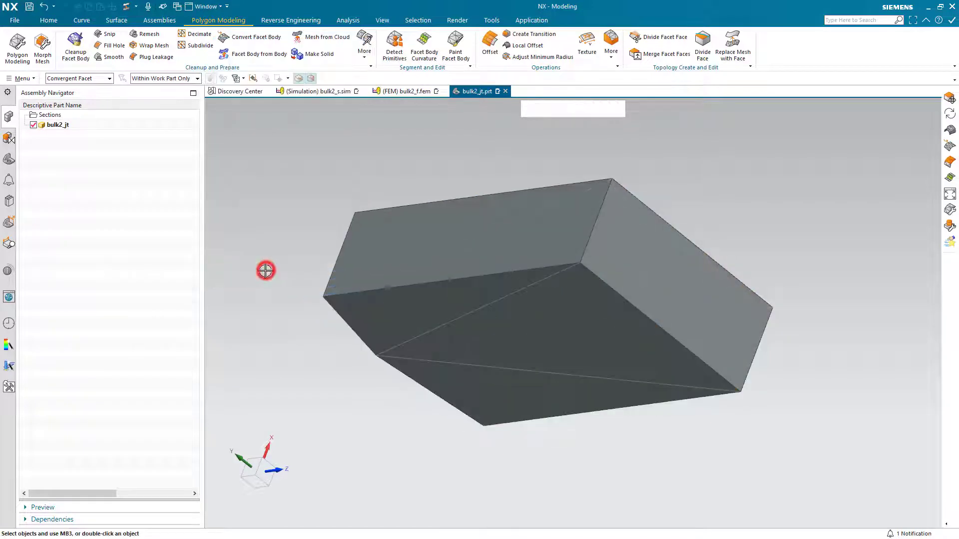
middle_drag(268, 278, 276, 321)
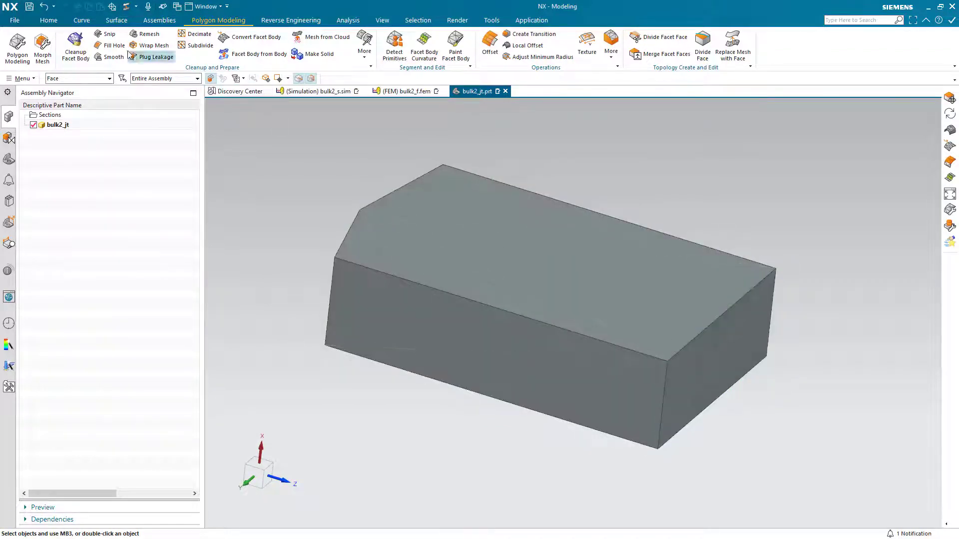
Try moving the block's planar end face outward by 0.051 in with Move Face, and undo the move
click(48, 20)
click(369, 52)
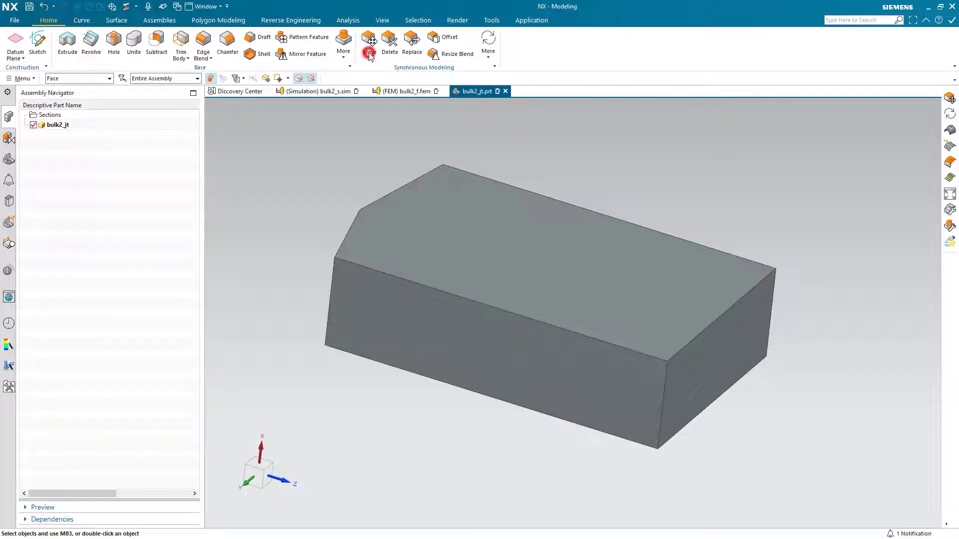
click(730, 356)
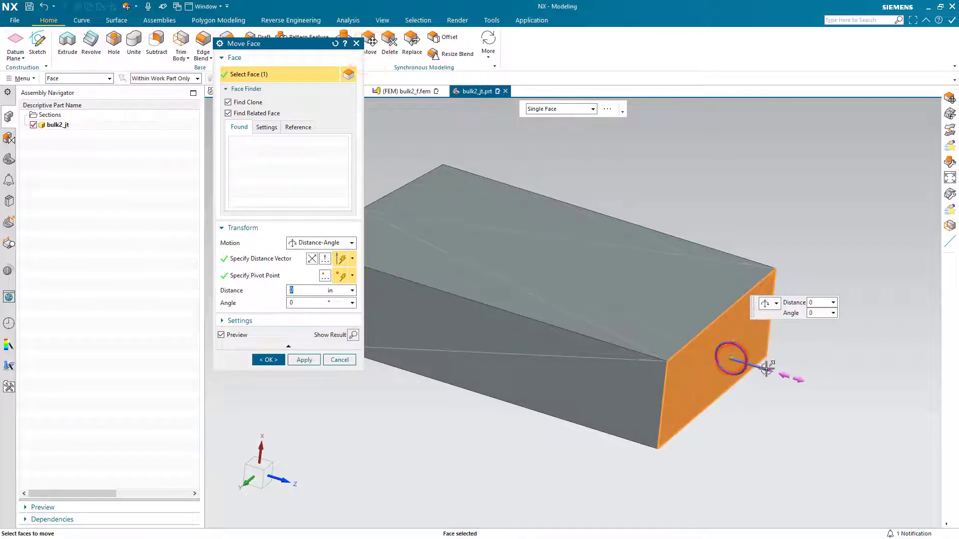
drag(767, 369, 899, 400)
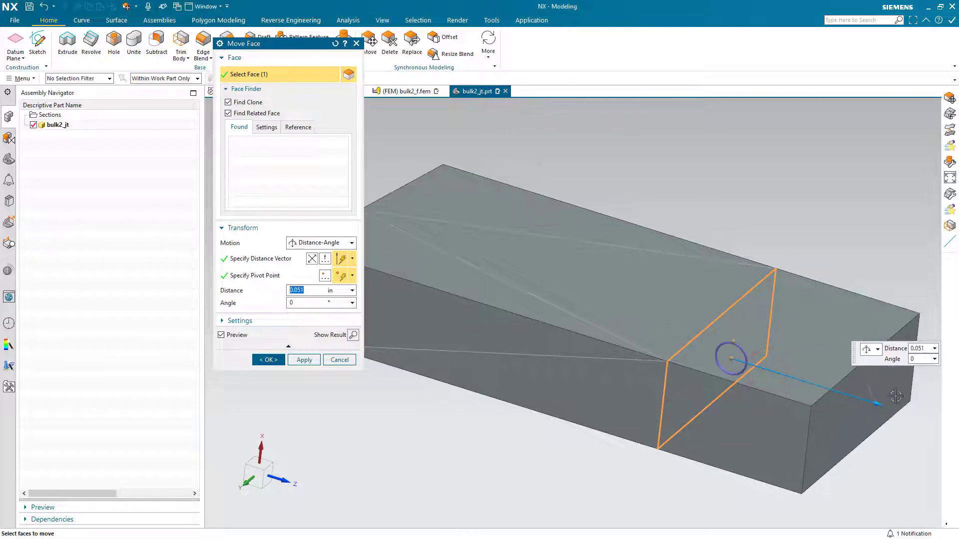
click(268, 360)
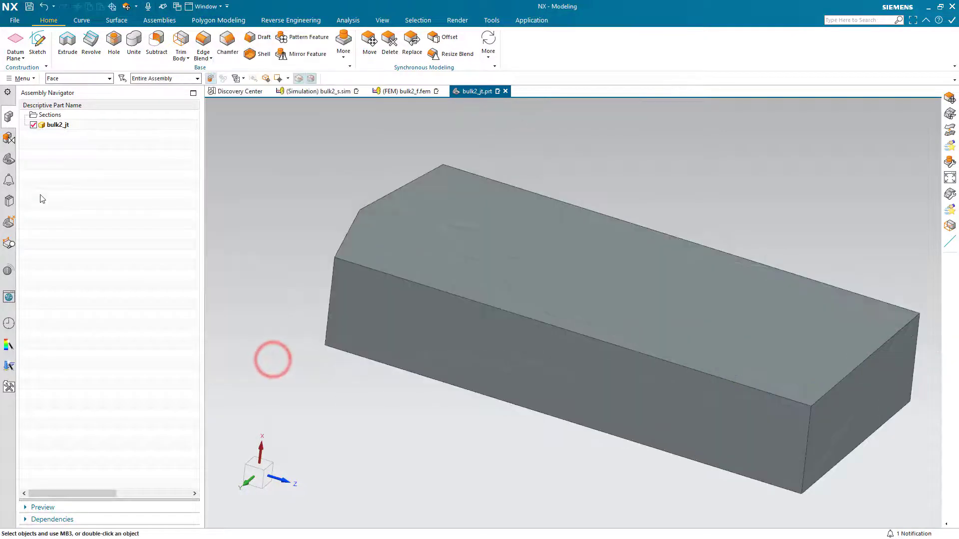
click(10, 159)
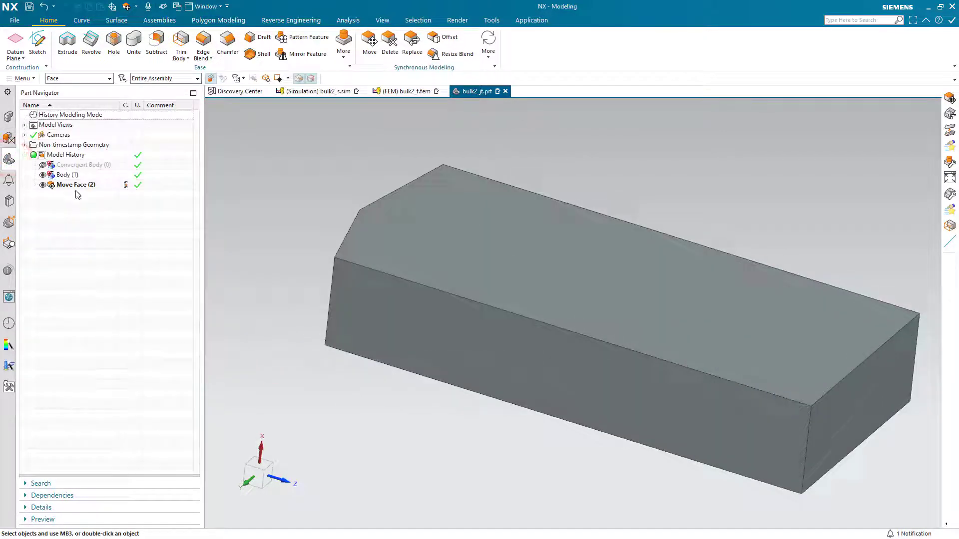
click(43, 7)
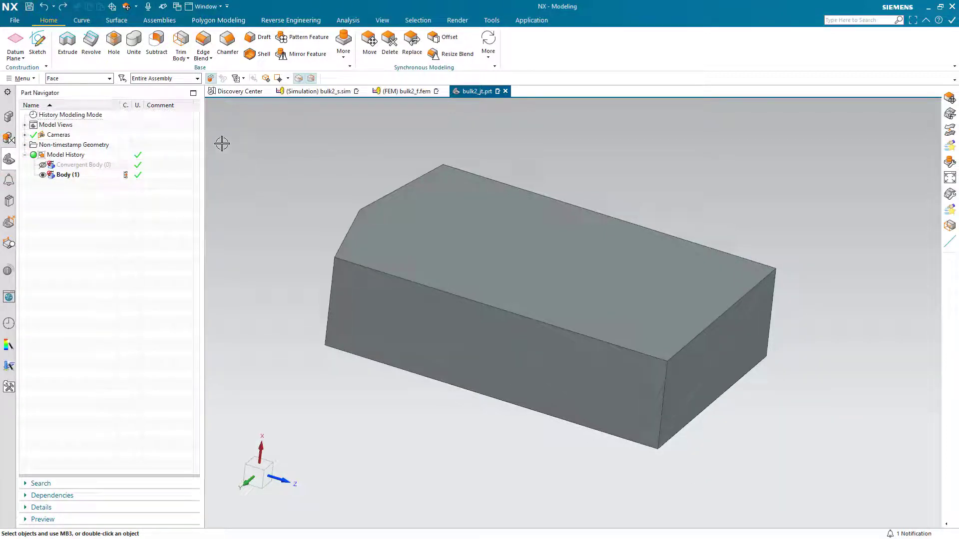
Make layer 11 the work layer and hide layer 12 in the layer settings
click(16, 79)
click(47, 136)
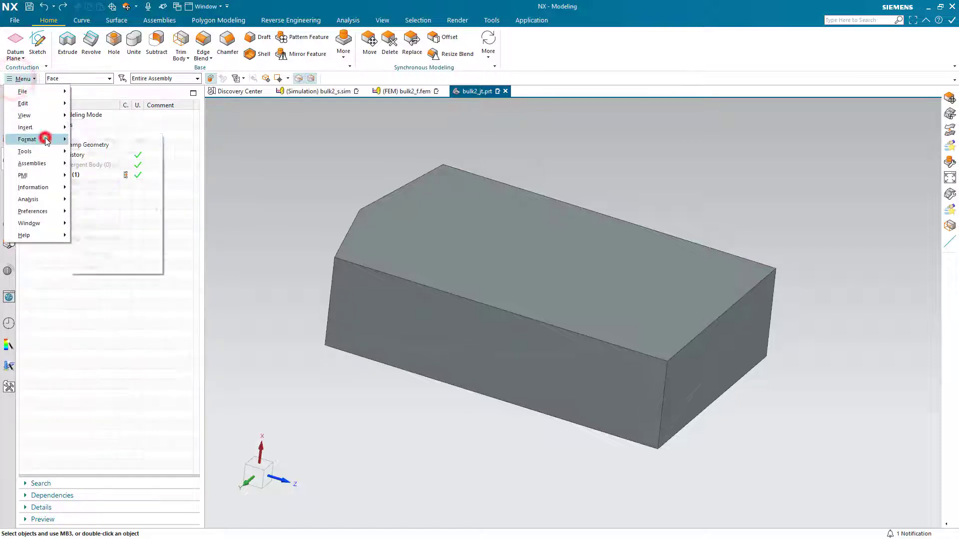
click(90, 140)
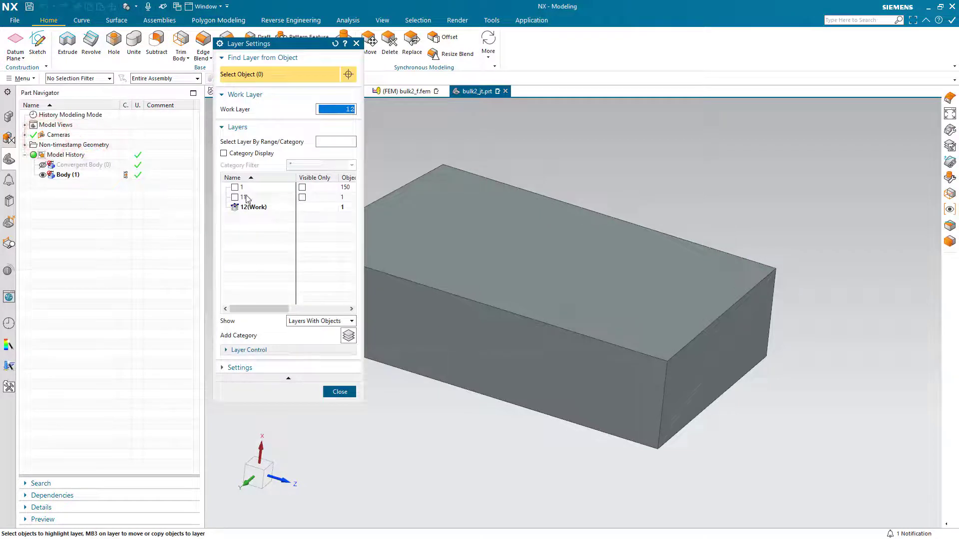
right_click(246, 197)
click(255, 202)
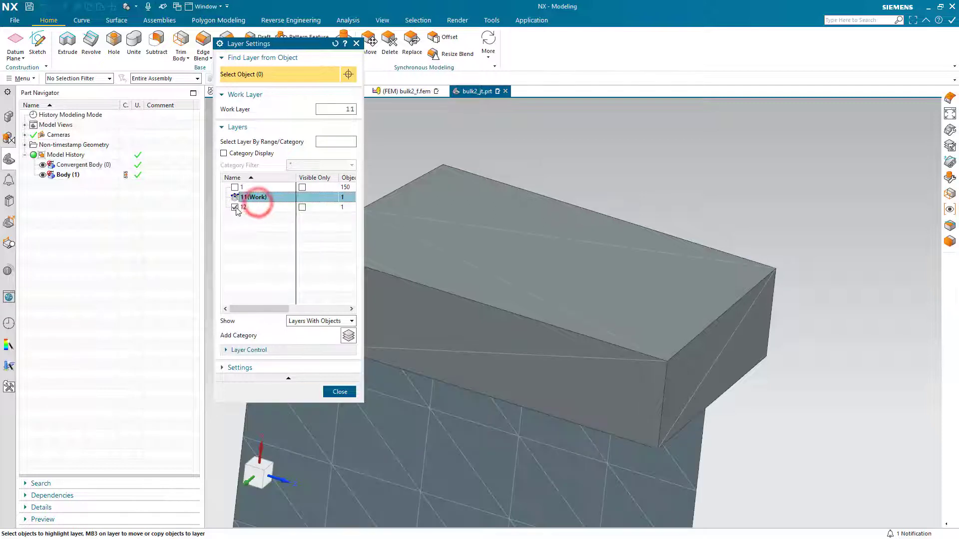
click(235, 207)
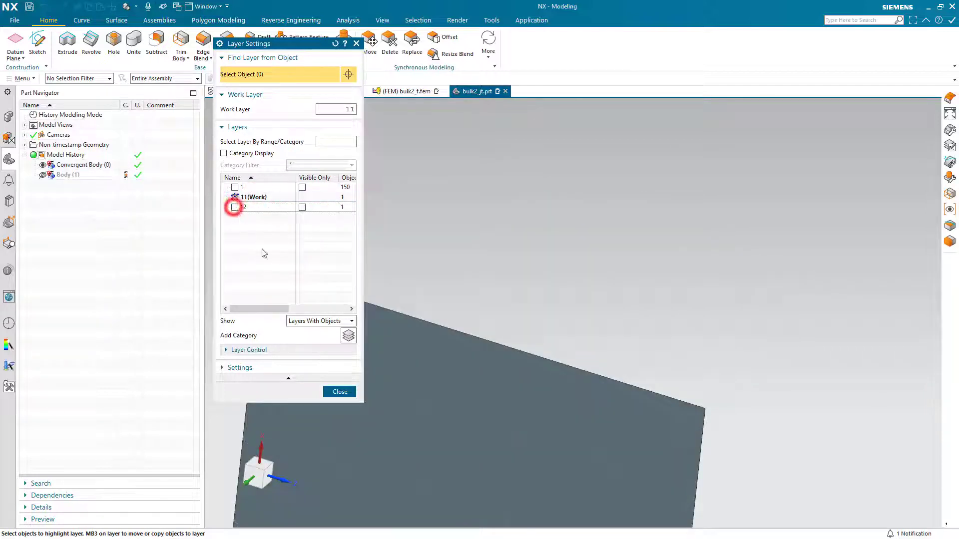
click(342, 392)
Examine the convergent sheet's boundary with the selection filter set to Edge
scroll(562, 250, down, 5)
scroll(536, 371, up, 3)
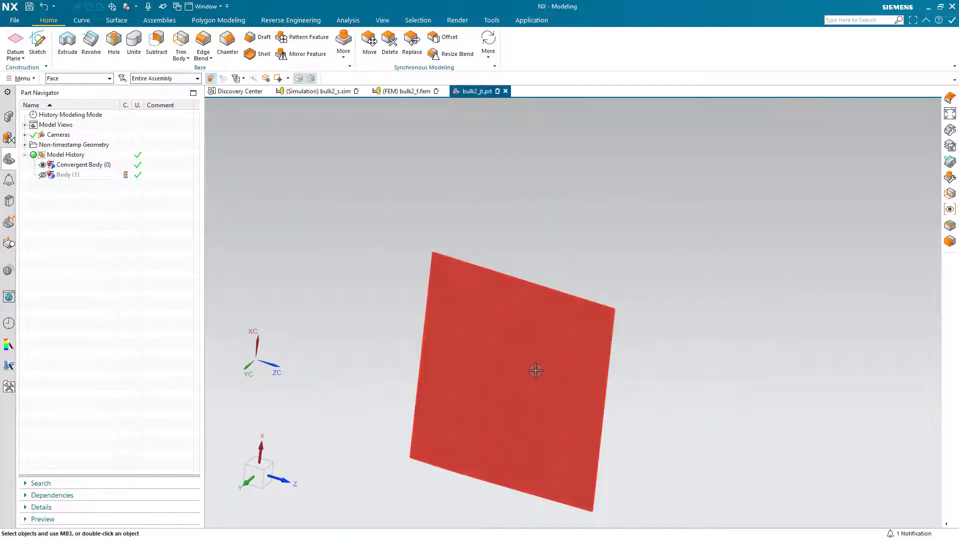
click(90, 78)
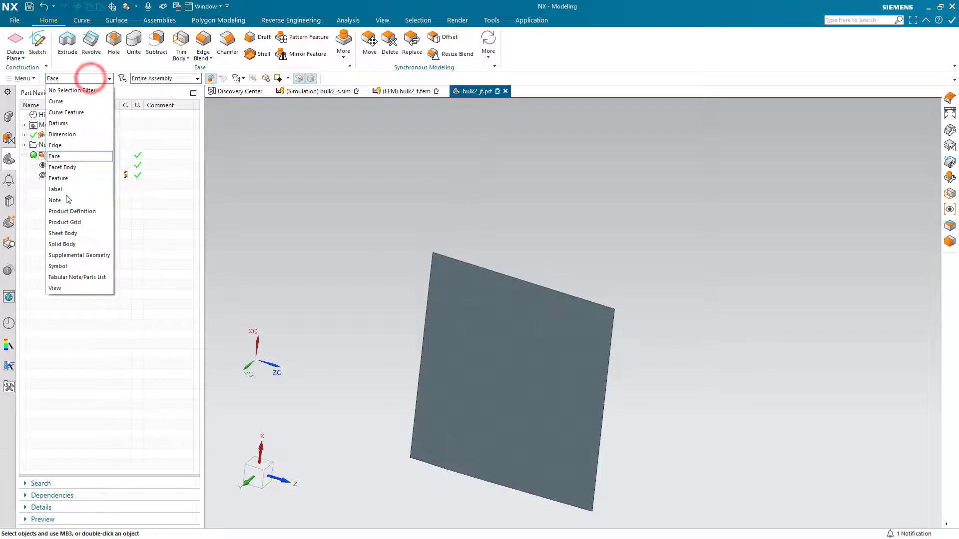
click(63, 145)
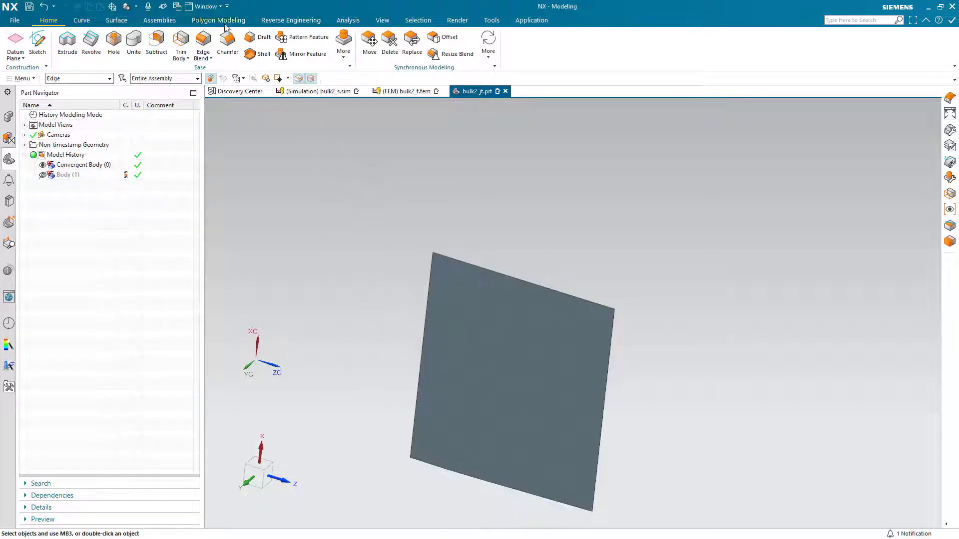
Start Rapid Surfacing on the convergent sheet body with the network curve operation set to Draw on Boundary
click(283, 22)
click(354, 45)
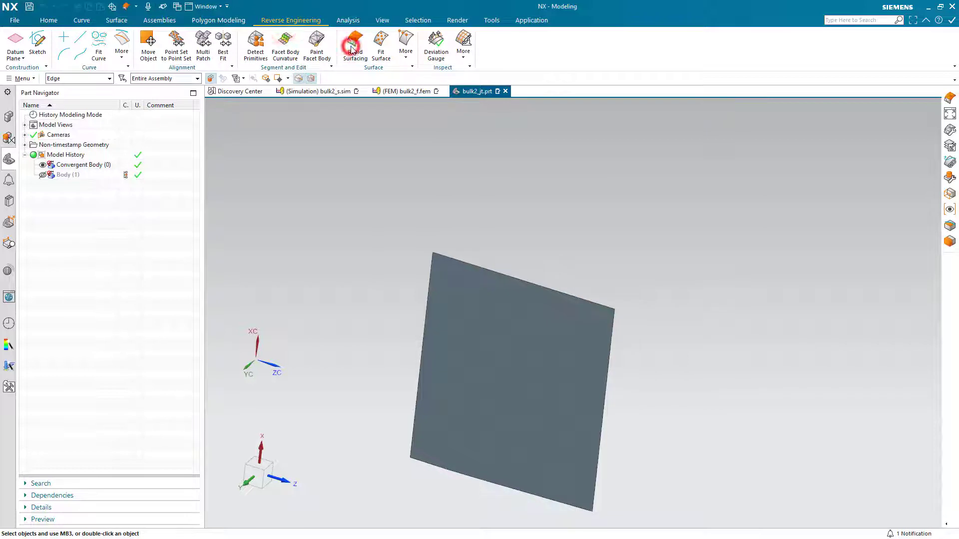
click(484, 307)
click(325, 110)
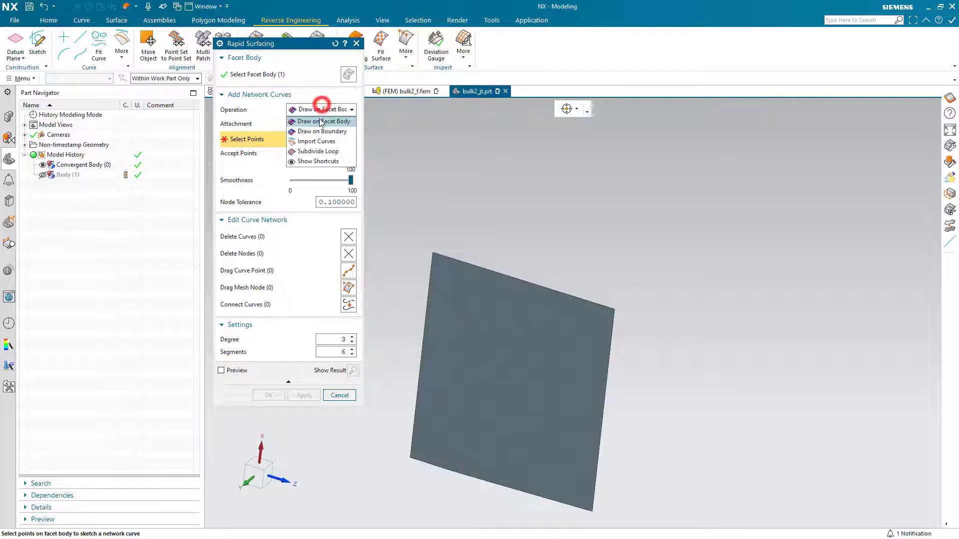
click(315, 135)
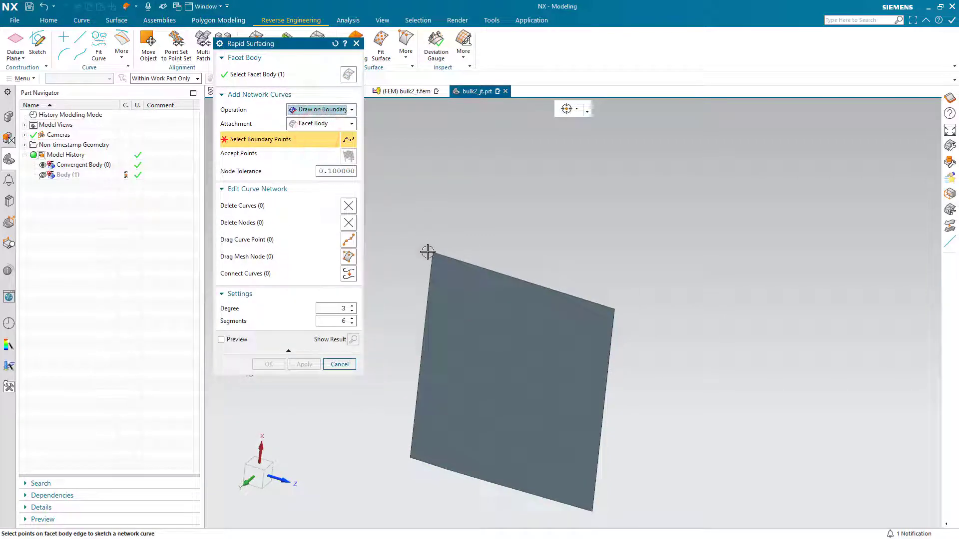
Adjust the snap options and draw a network curve along the sheet's upper boundary from corner to corner
click(567, 109)
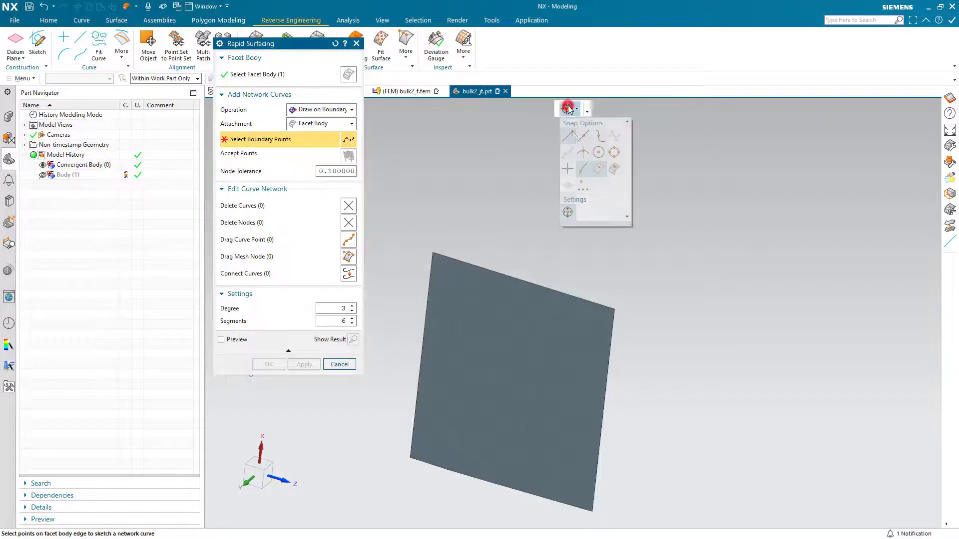
click(614, 168)
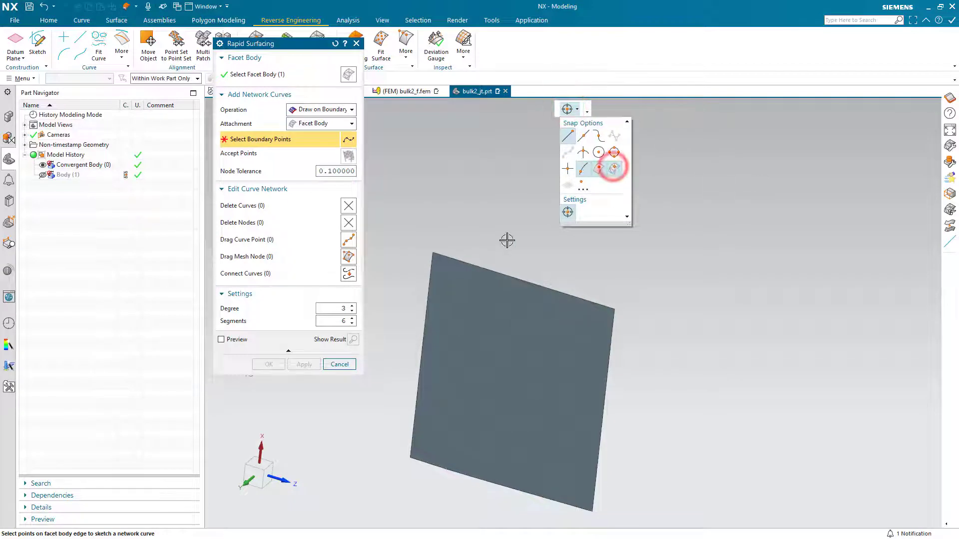
click(435, 253)
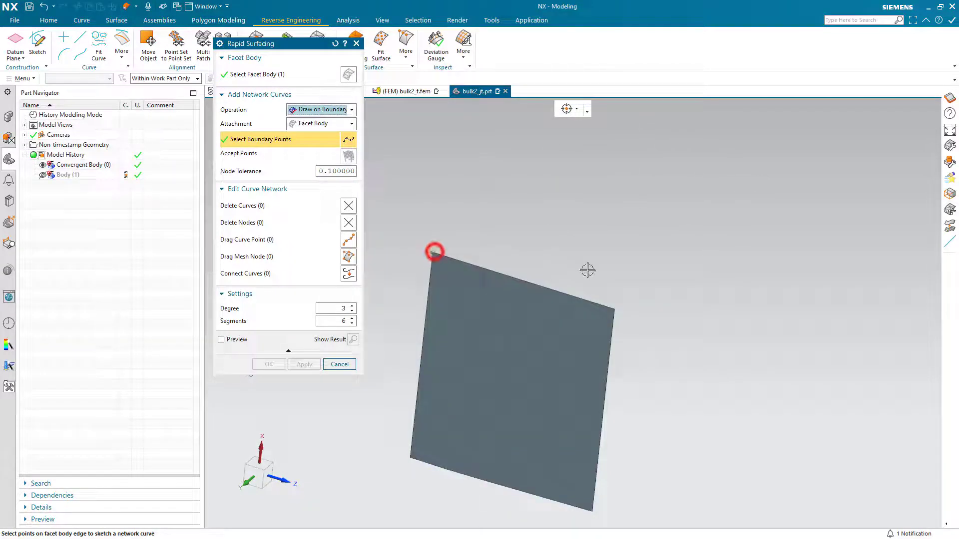
click(617, 308)
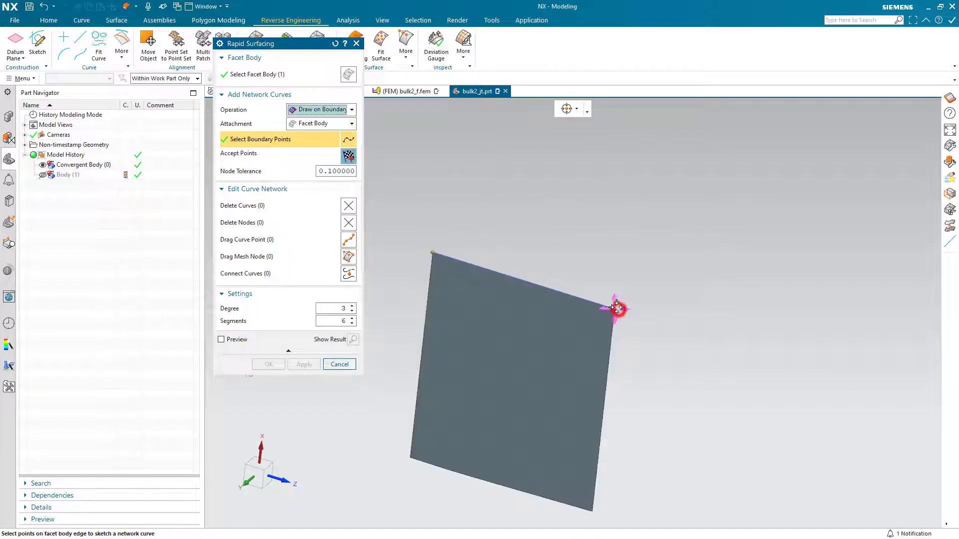
click(348, 156)
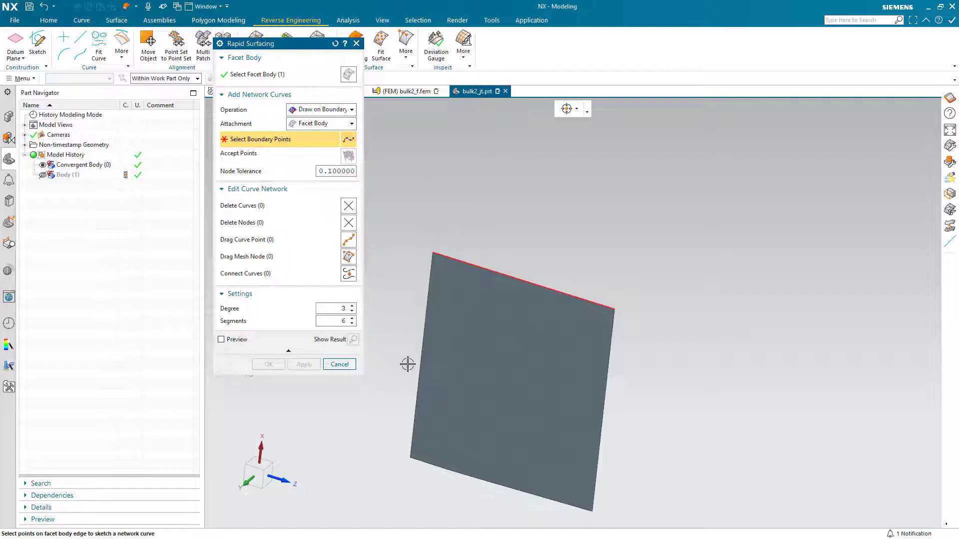
Adjust the snap options again and draw a network curve along the sheet's lower boundary between its two corners
click(576, 110)
click(613, 169)
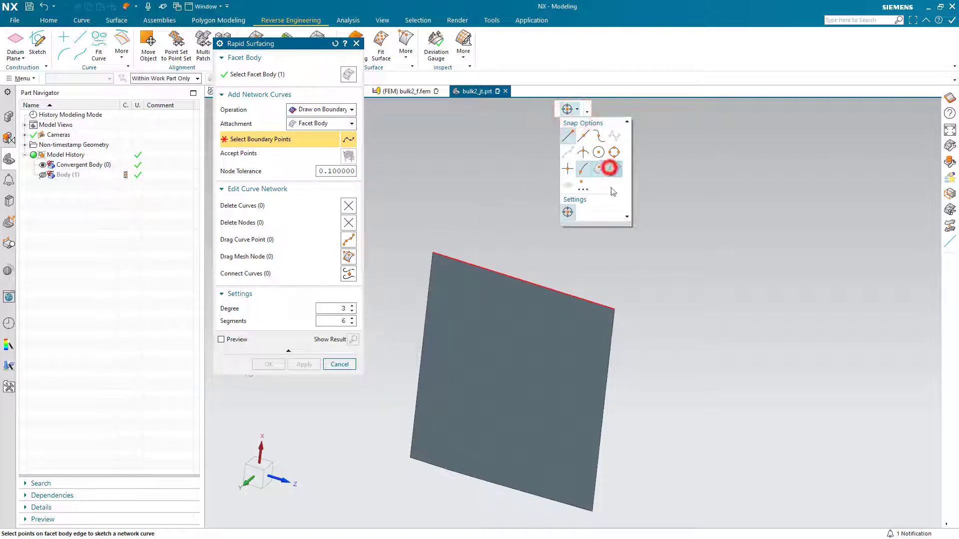
click(409, 457)
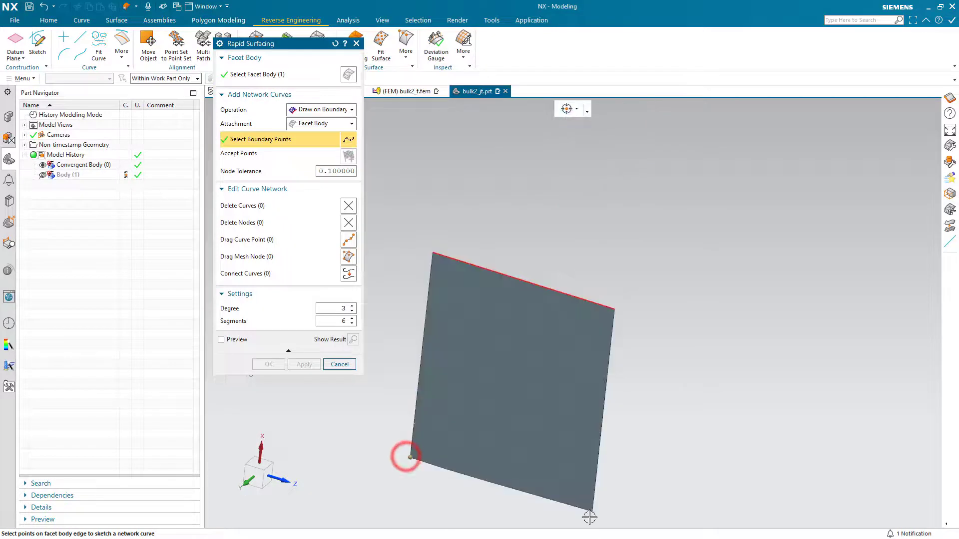
click(591, 511)
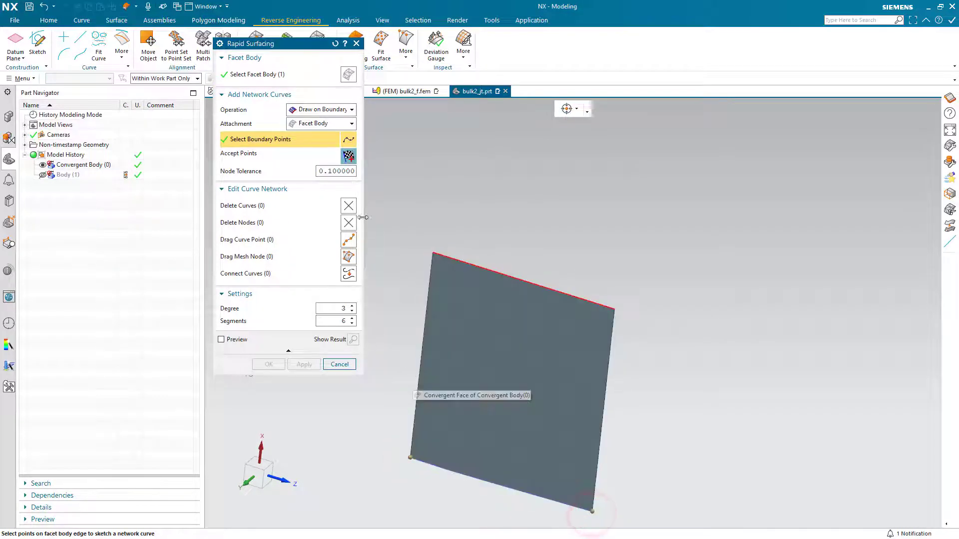
click(347, 157)
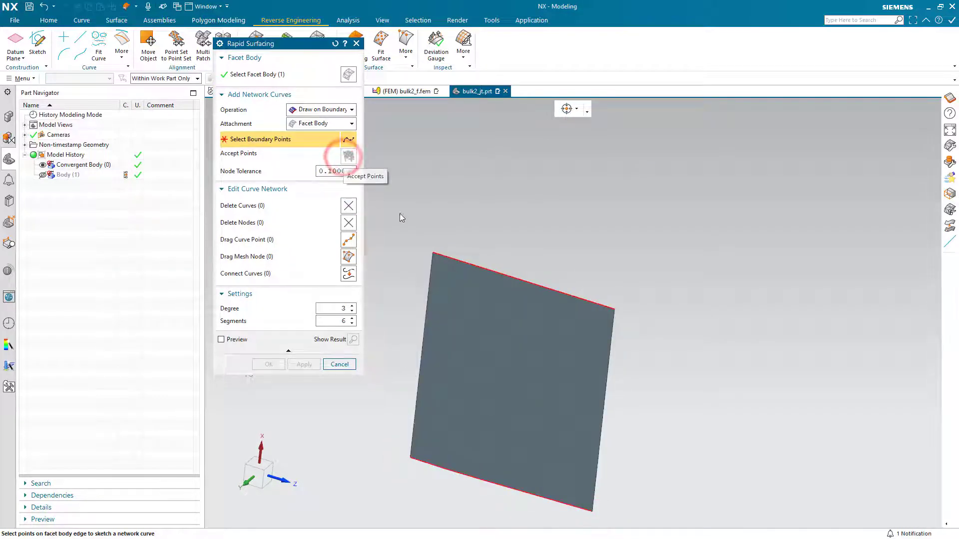
Draw network curves corner to corner along the sheet's two remaining side boundaries and create the Rapid Surfacing feature
click(432, 252)
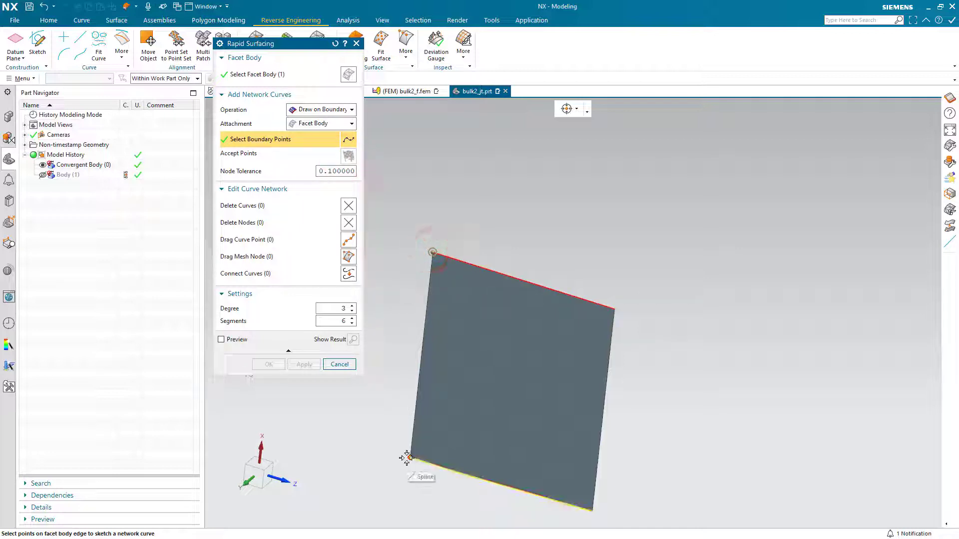
click(410, 457)
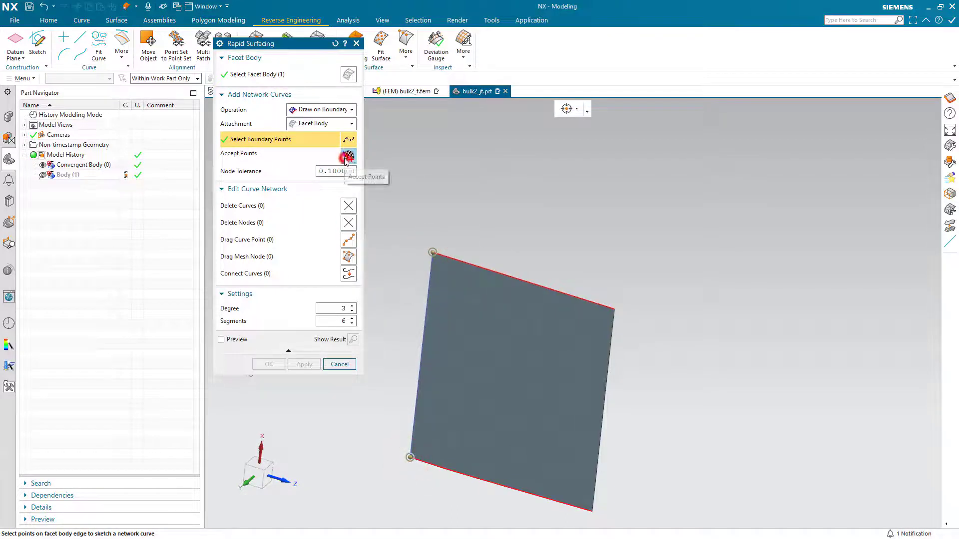
click(613, 309)
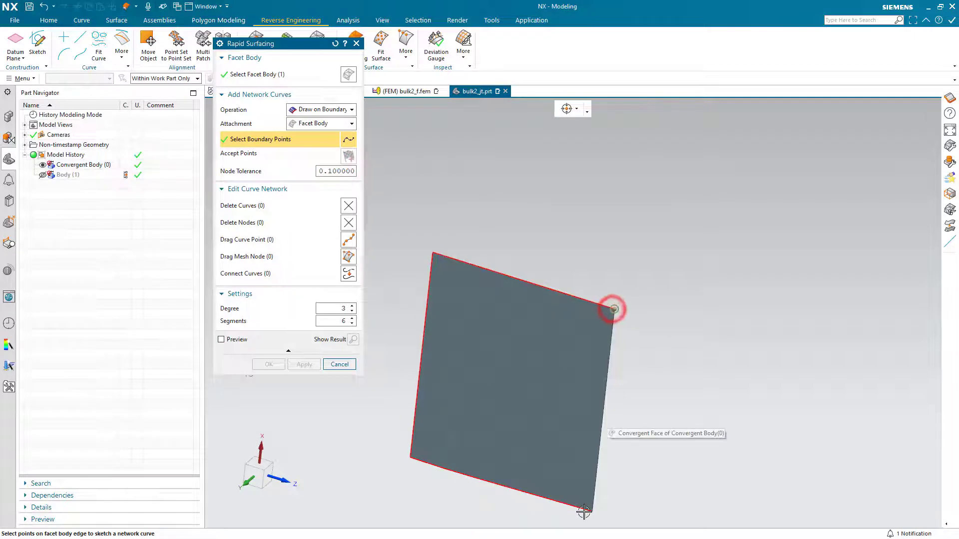
click(592, 511)
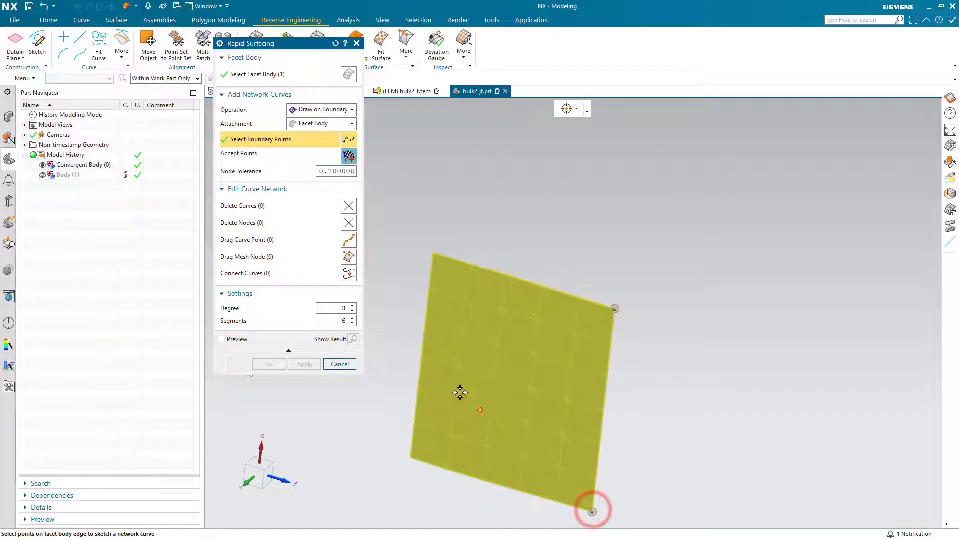
click(348, 157)
click(267, 365)
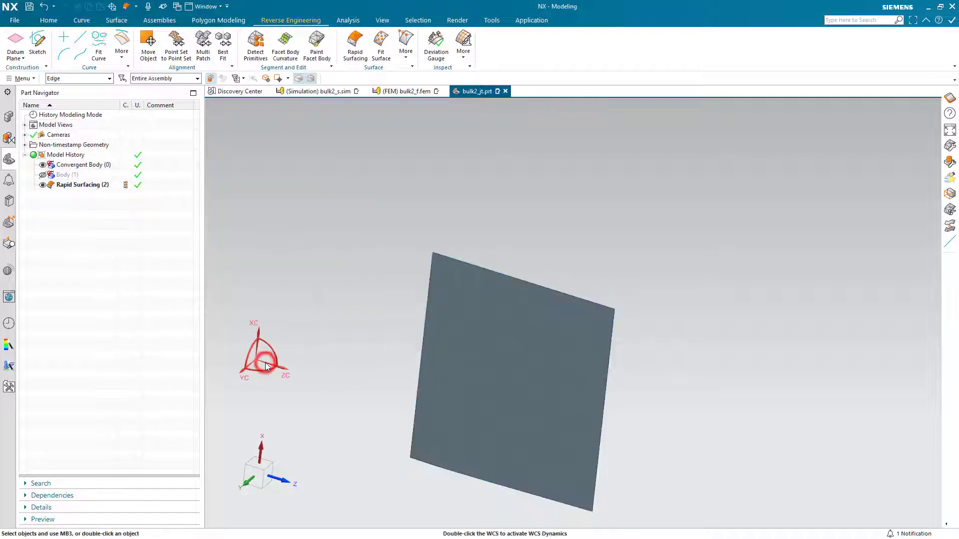
Thicken the Rapid Surfacing face, not the convergent face, with Offset 1 of .01 in and Offset 2 of -.01 in
middle_drag(369, 360, 353, 356)
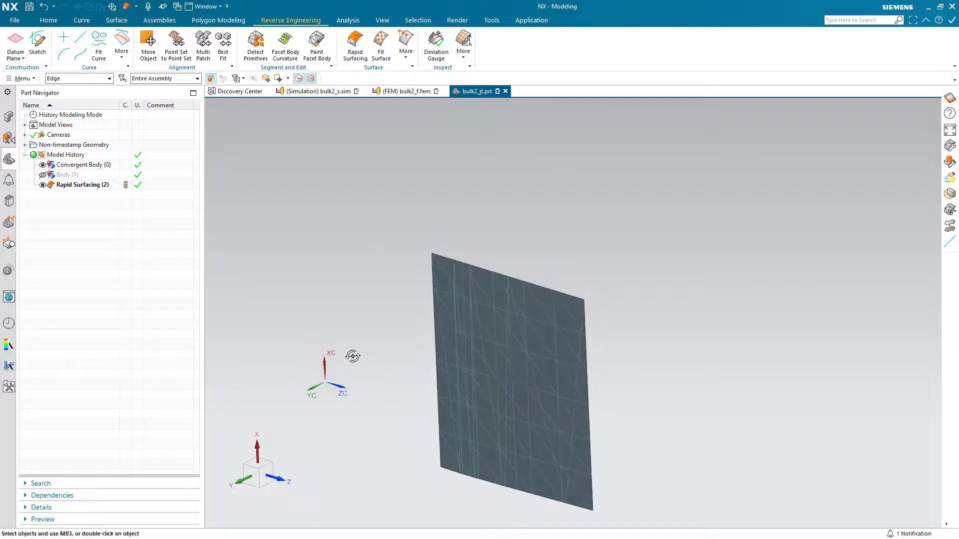
scroll(401, 182, up, 2)
scroll(448, 356, down, 1)
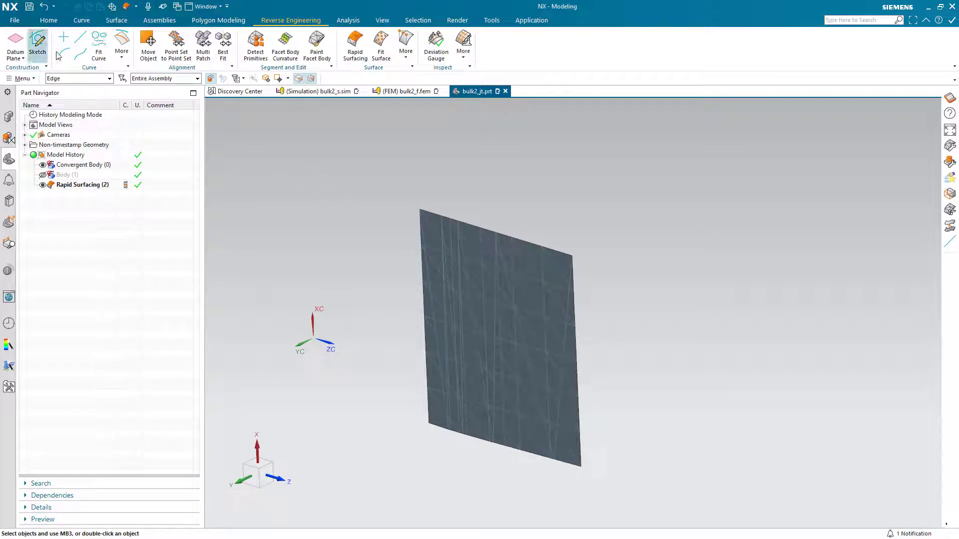
click(117, 20)
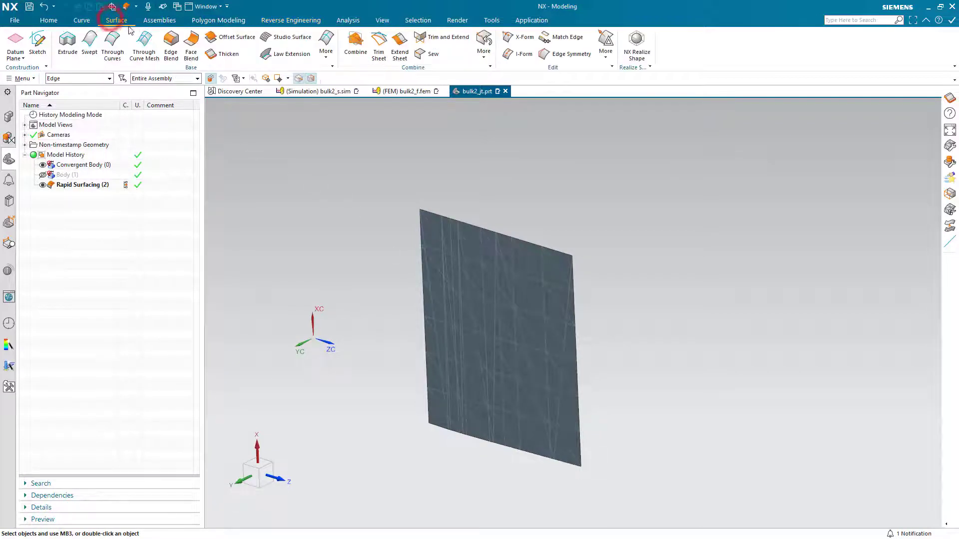
click(220, 54)
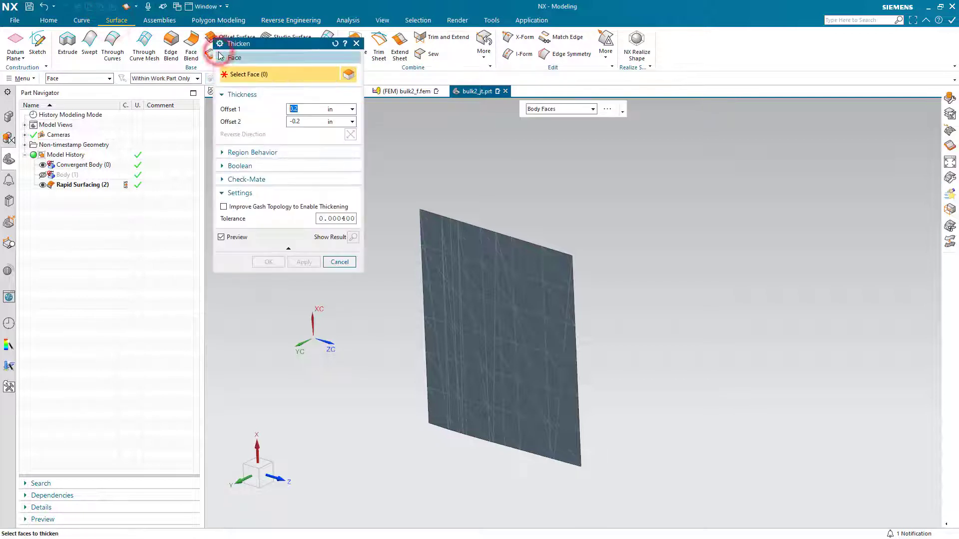
click(472, 260)
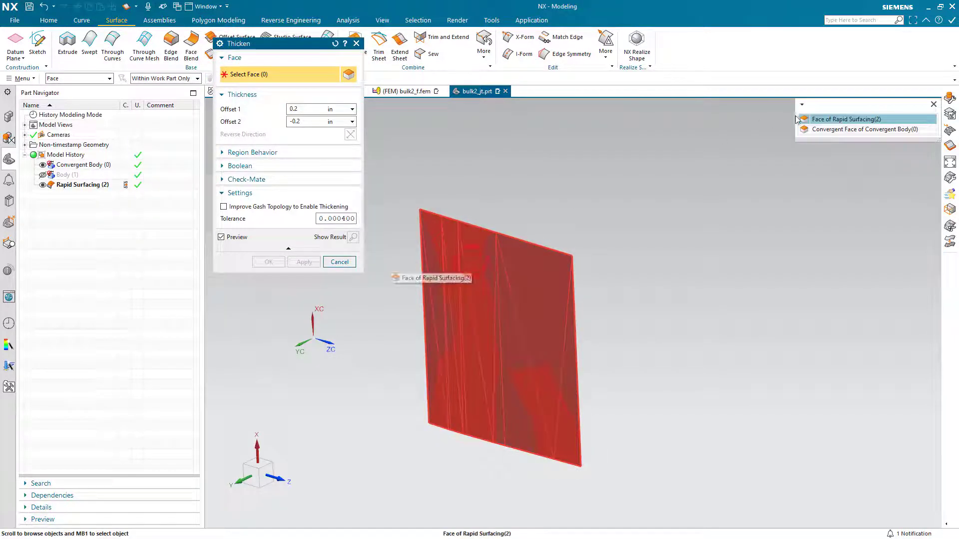
click(842, 121)
mouse_move(436, 288)
middle_down()
mouse_move(403, 302)
mouse_move(436, 295)
middle_up()
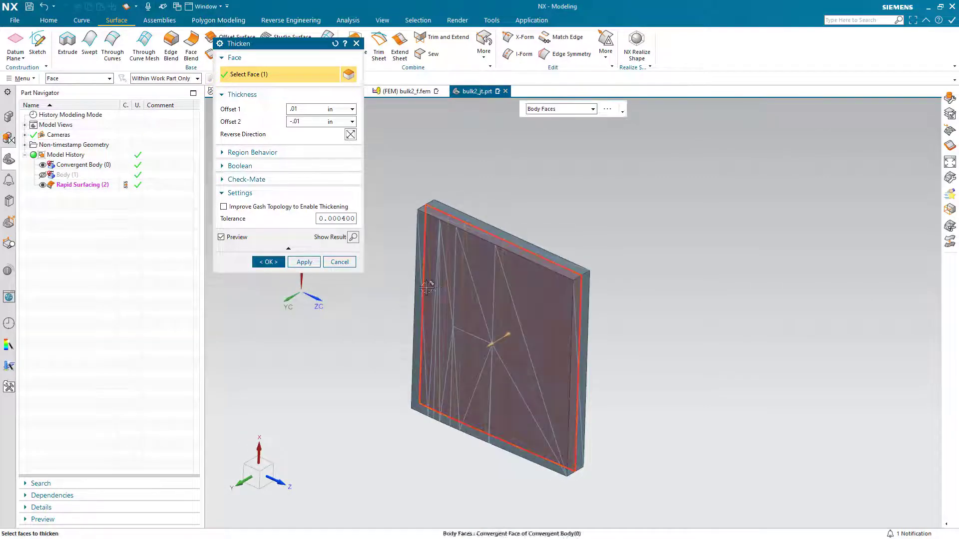
click(269, 262)
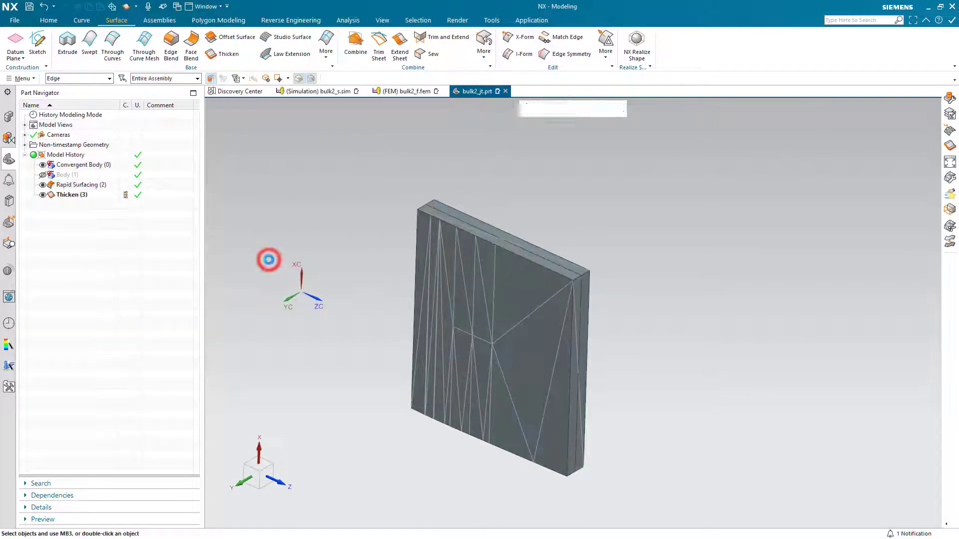